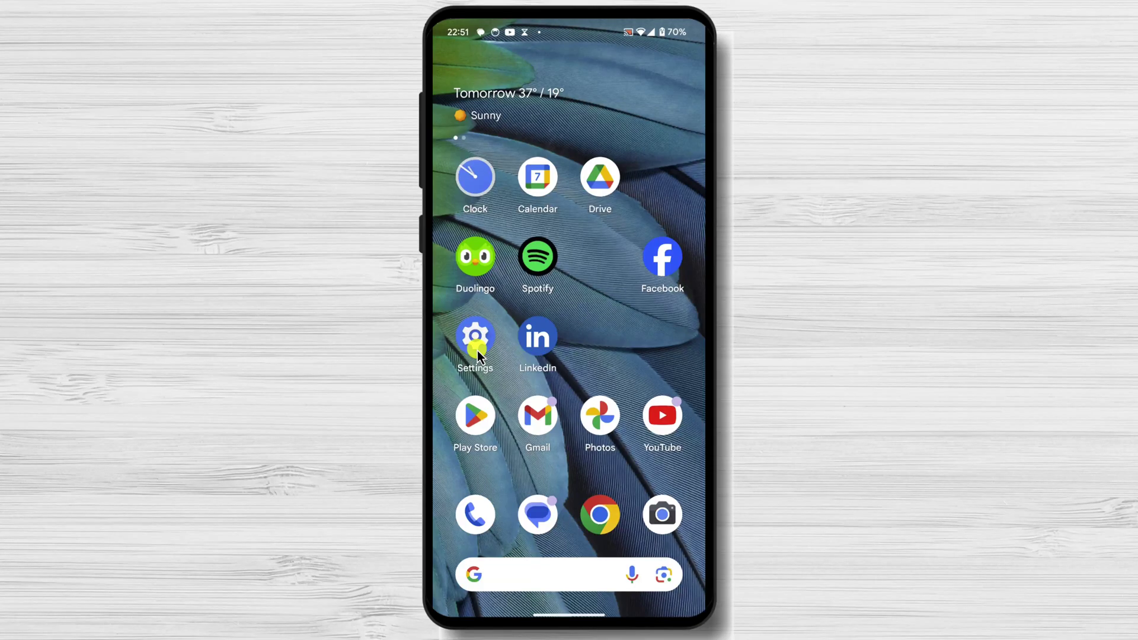
Go to Settings > Network & internet > Internet and open the HomeAli5g network details
left_click(476, 343)
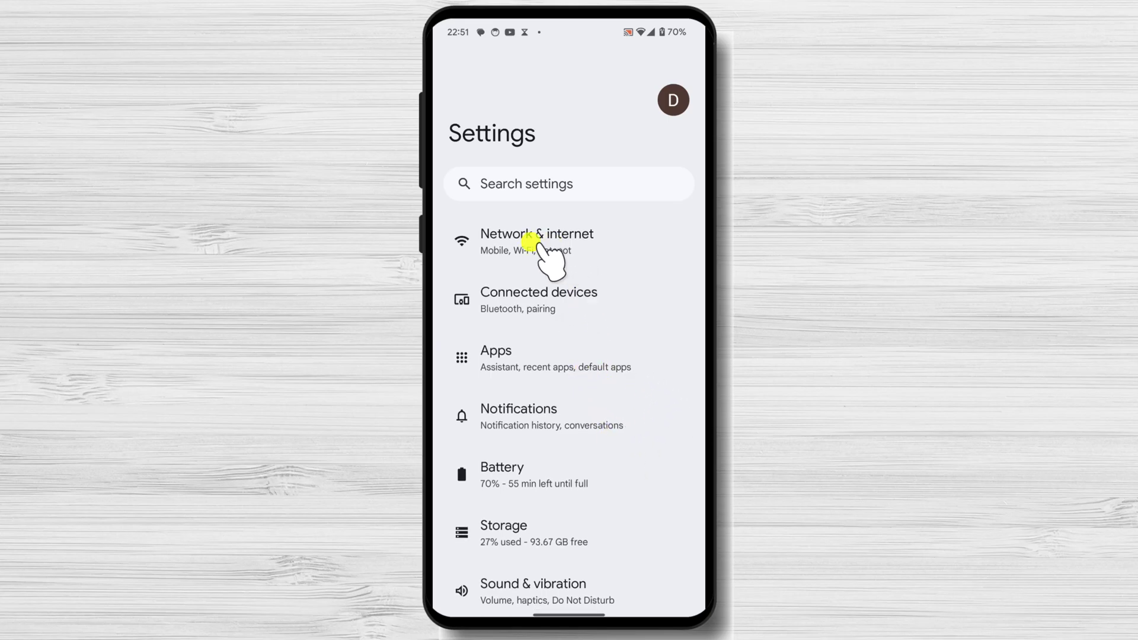
left_click(558, 245)
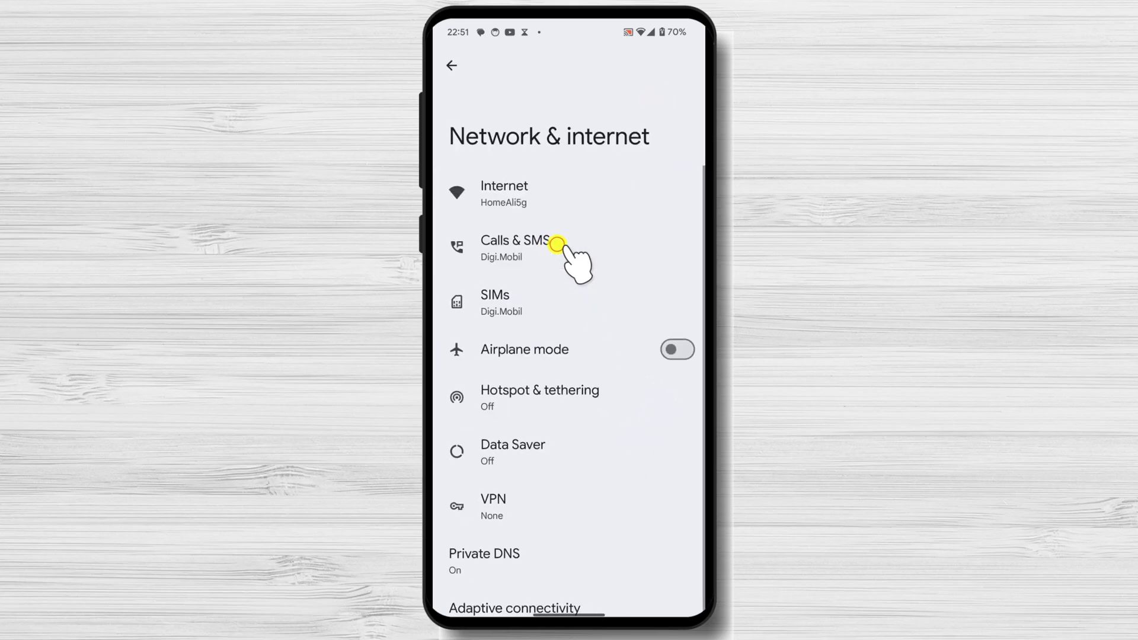
left_click(496, 189)
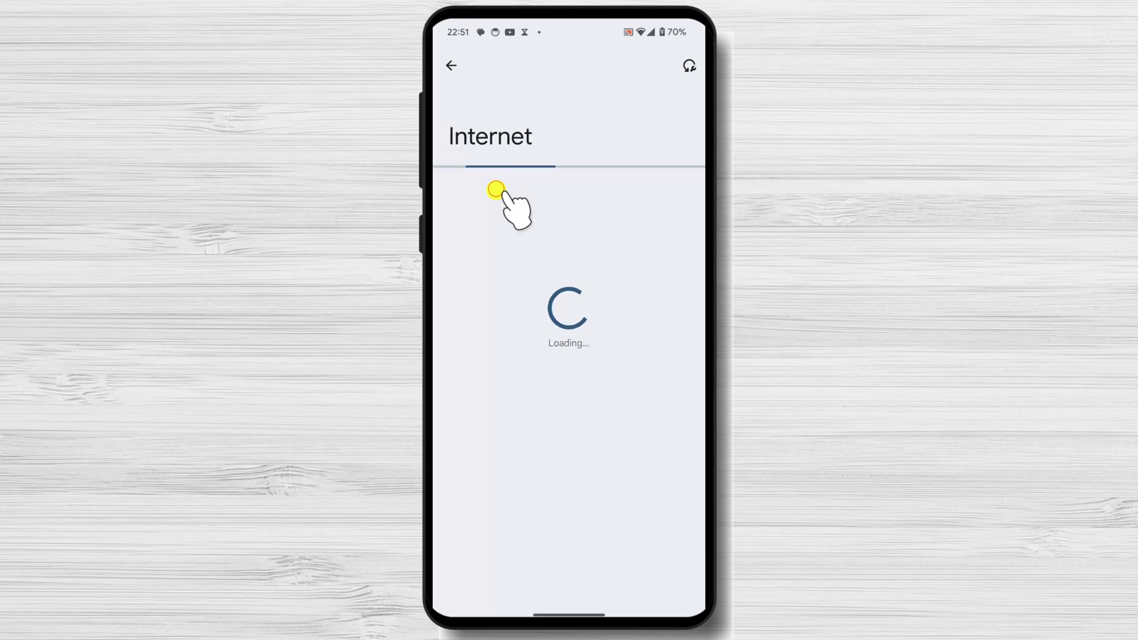
scroll(633, 440, "down", 5)
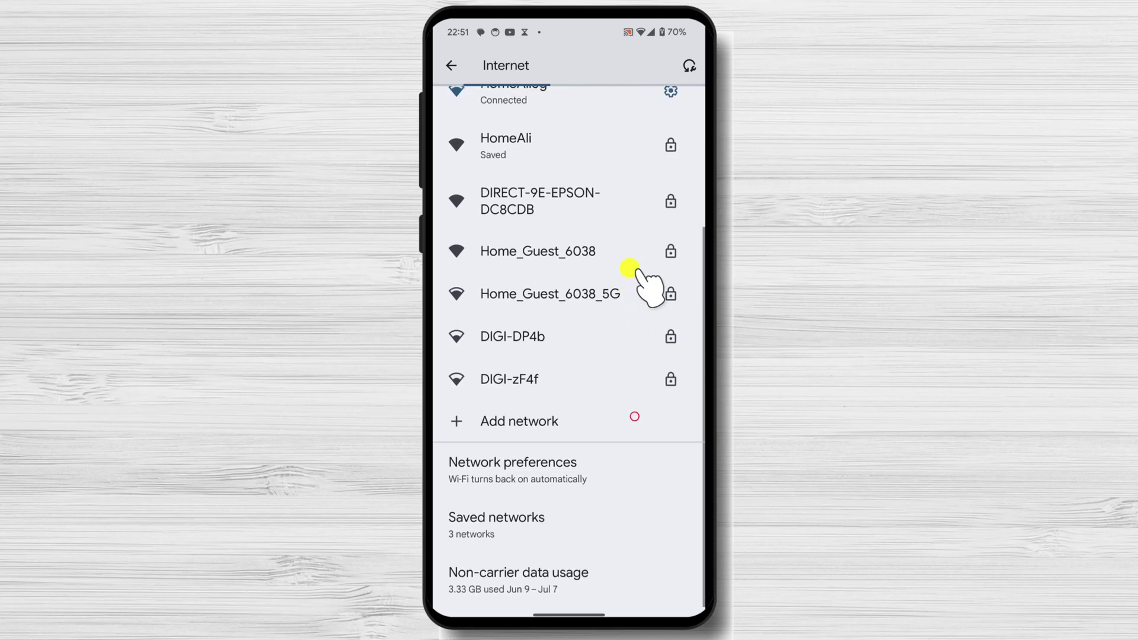
scroll(658, 279, "up", 5)
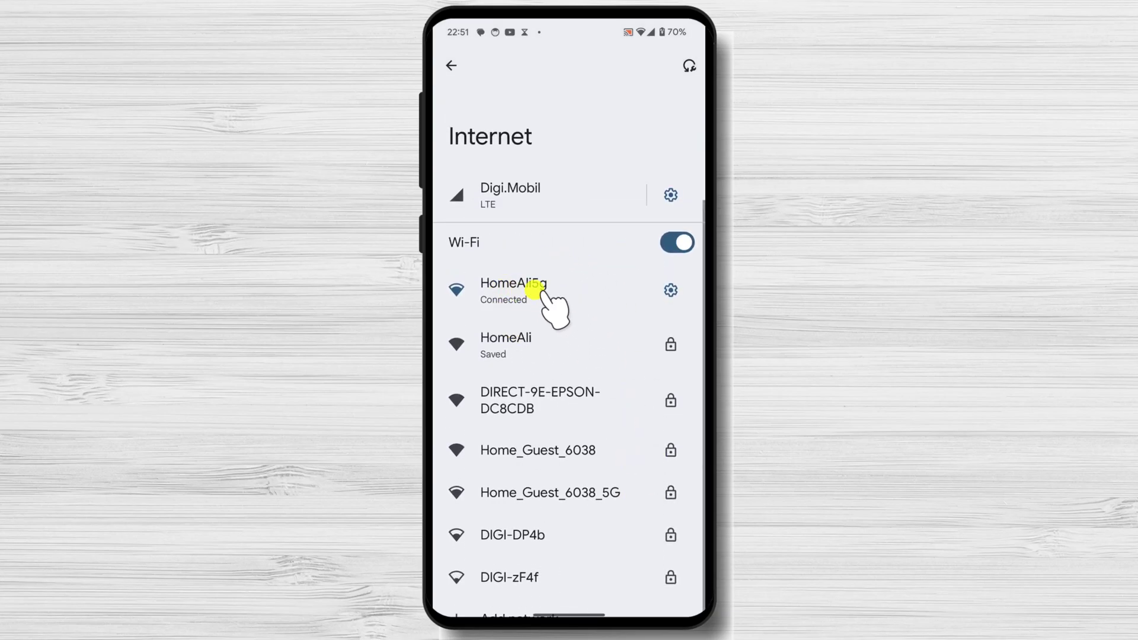
left_click(671, 290)
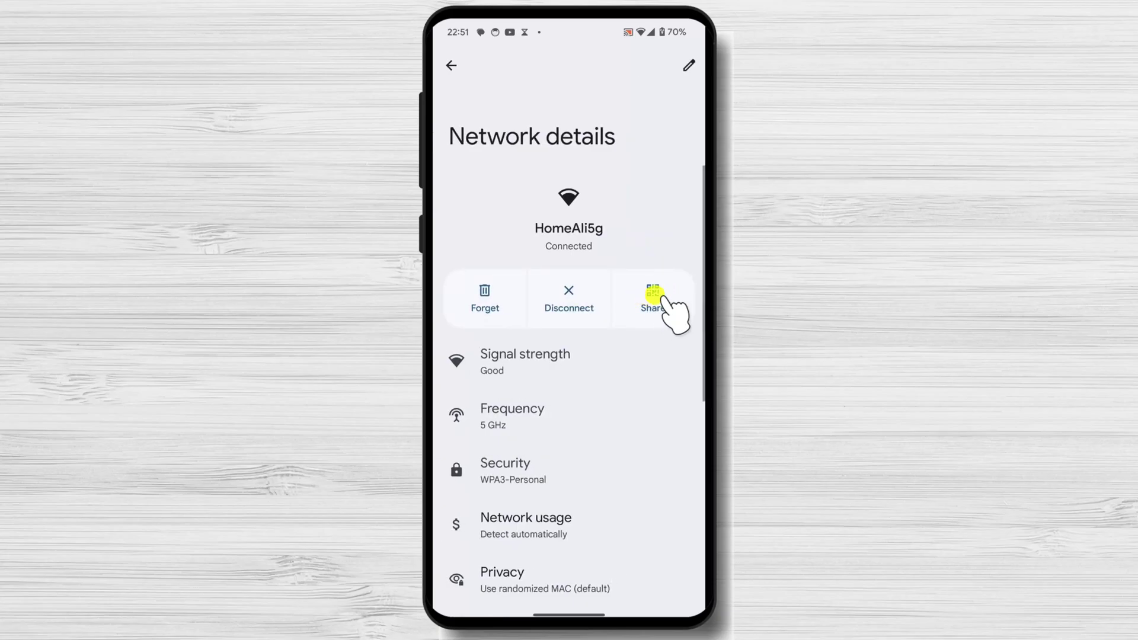
Show the HomeAli5g QR code and password via Share, then back out to the network list
left_click(652, 291)
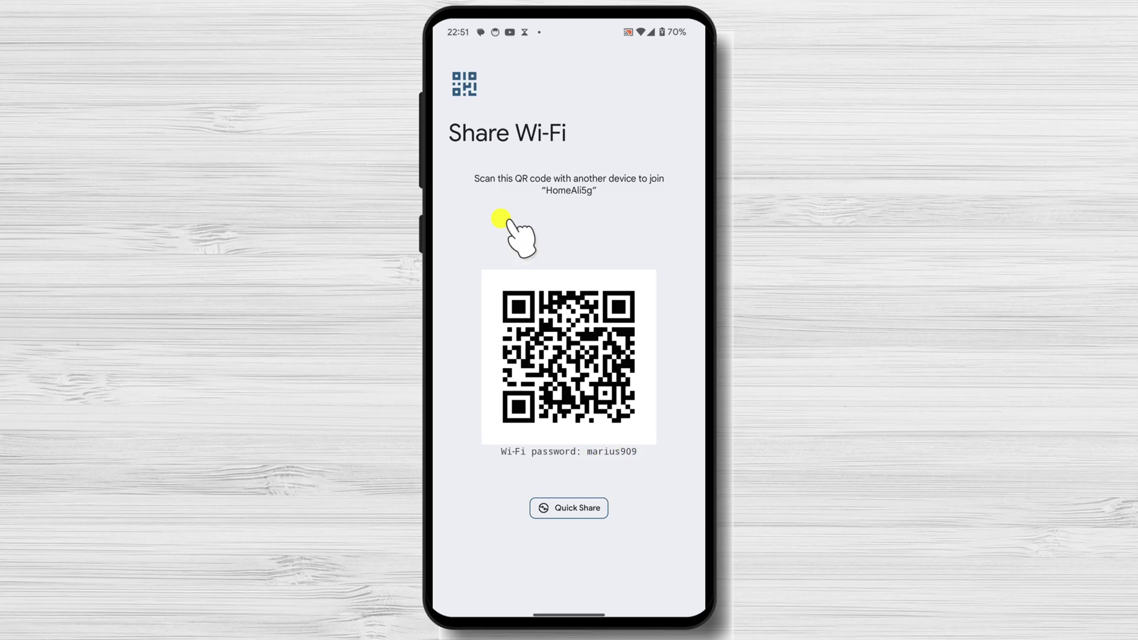
left_click_drag(441, 173, 561, 218)
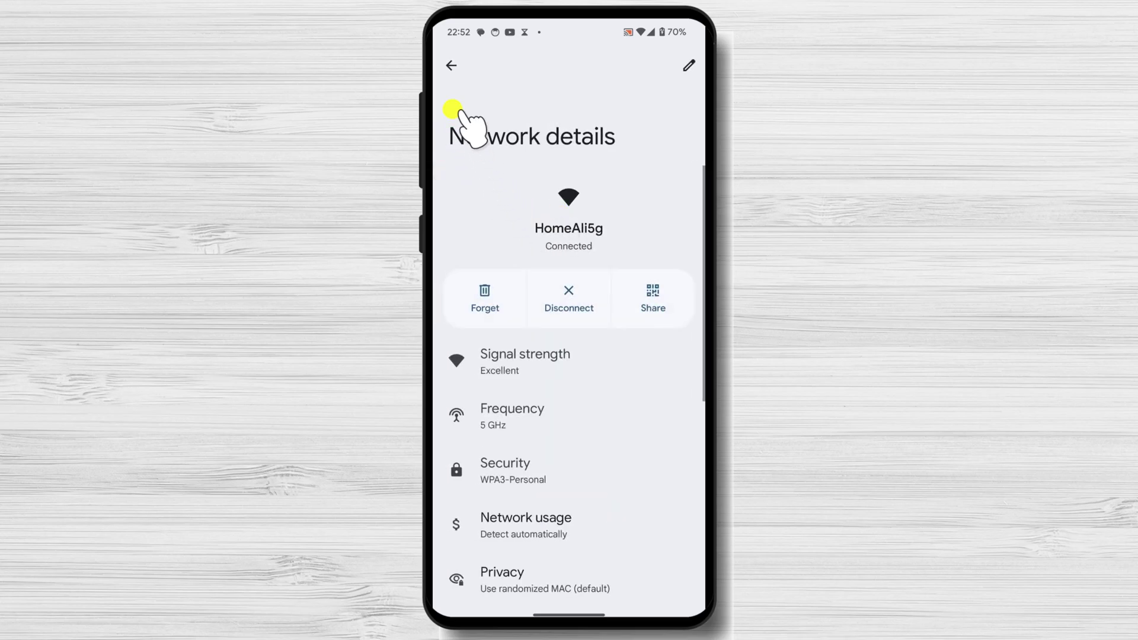
left_click(450, 67)
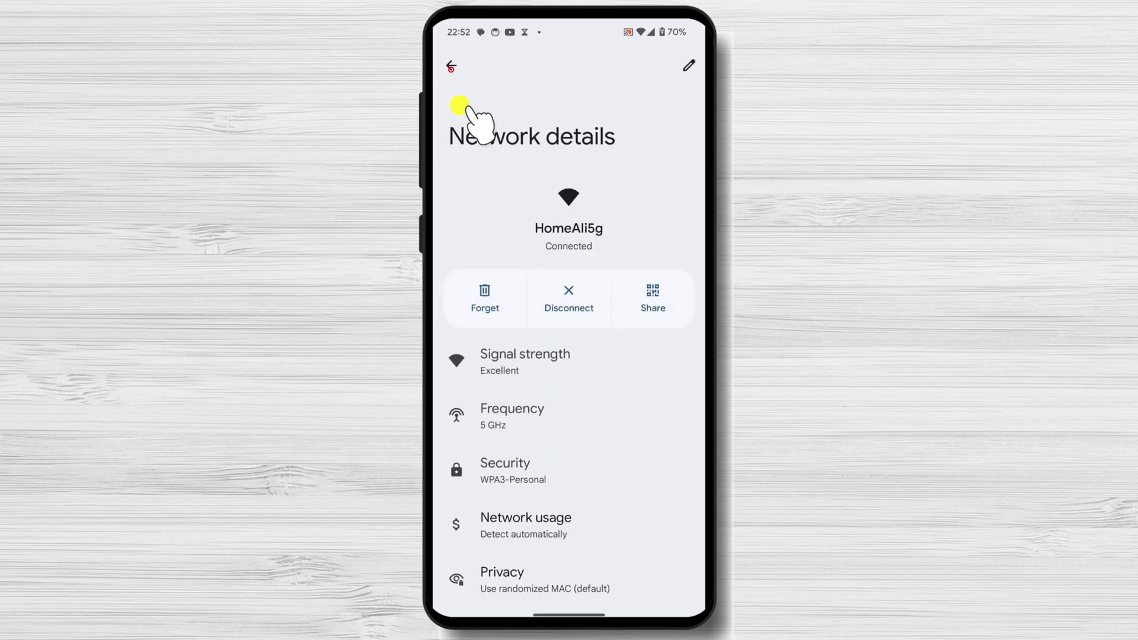
Under Saved networks, select HomeAli and share it to display its password
left_click_drag(599, 529, 543, 472)
left_click(497, 531)
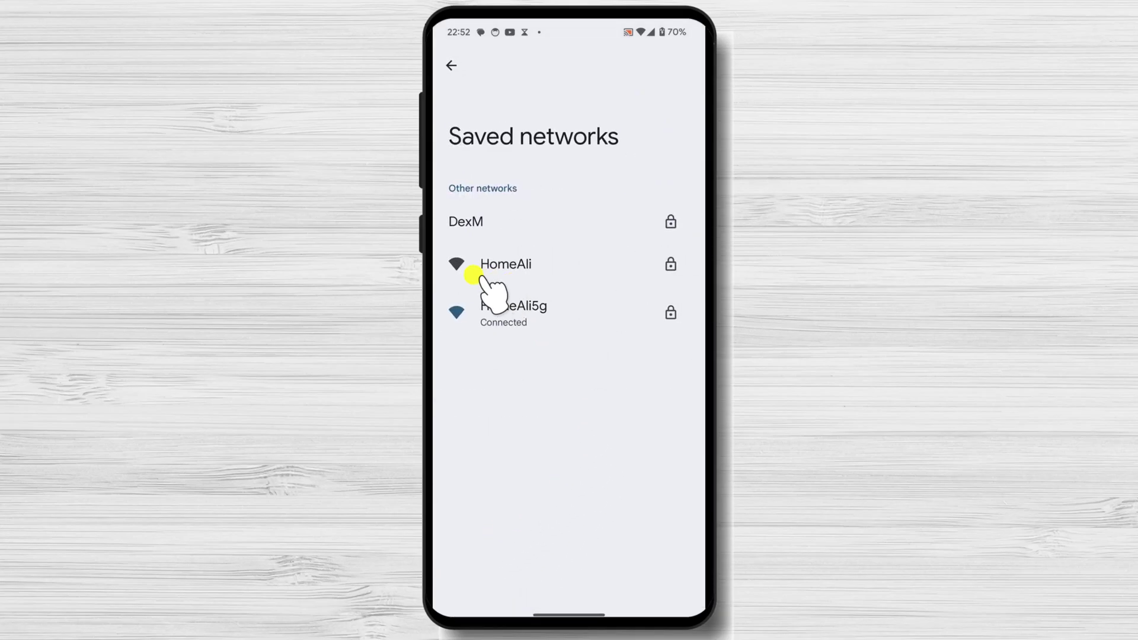
left_click(534, 262)
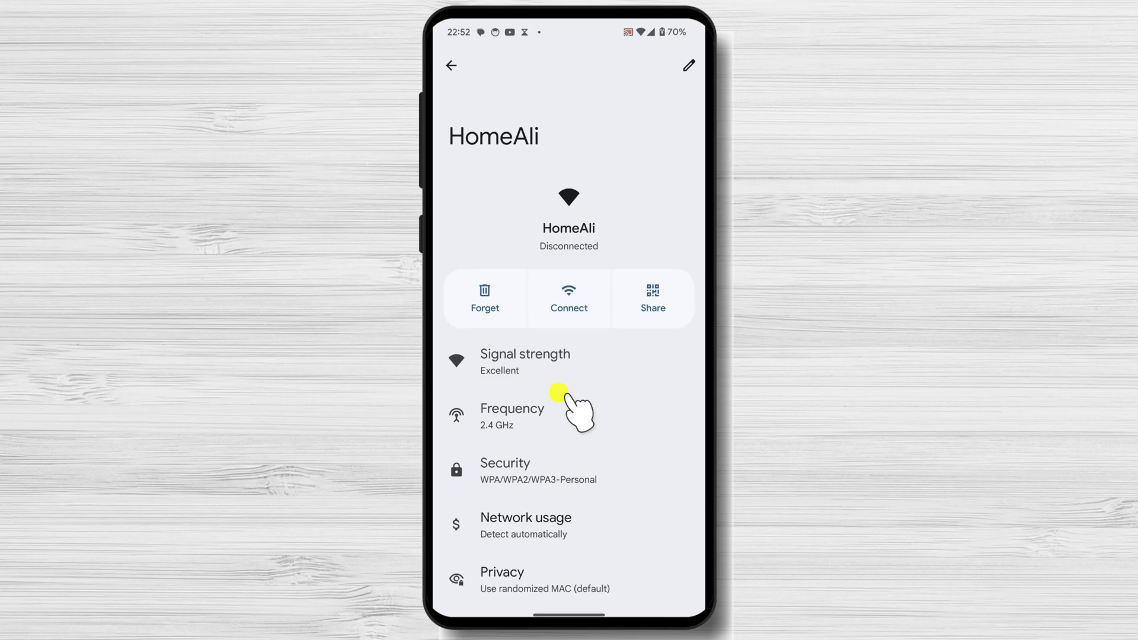
left_click(653, 295)
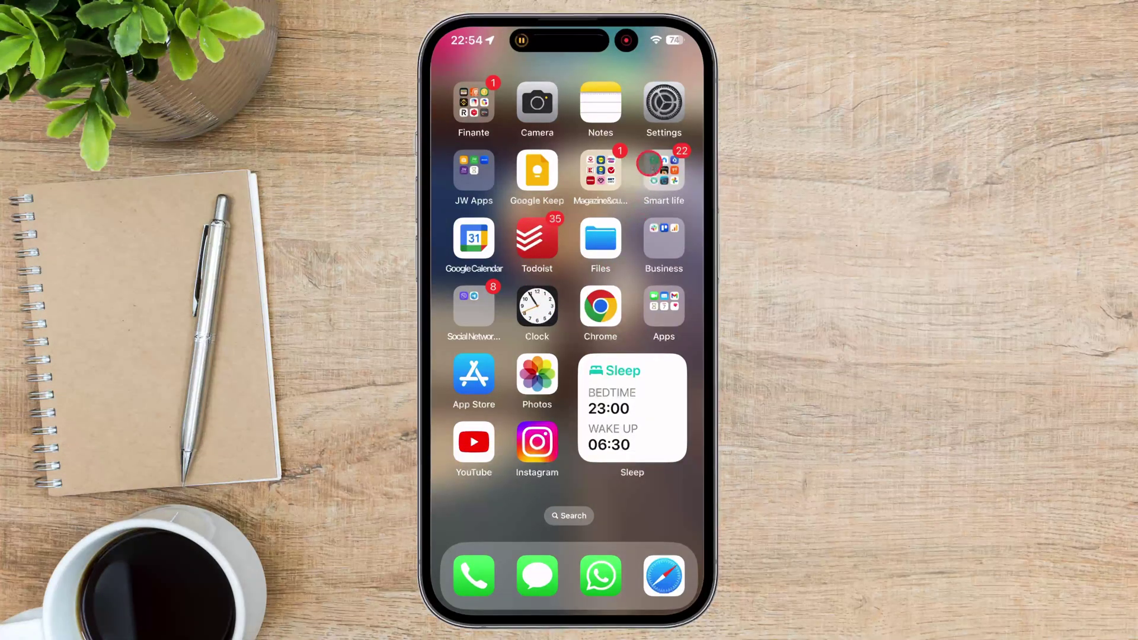
In iPhone Settings > Wi-Fi, open the info page for HomeAli5g
left_click(663, 101)
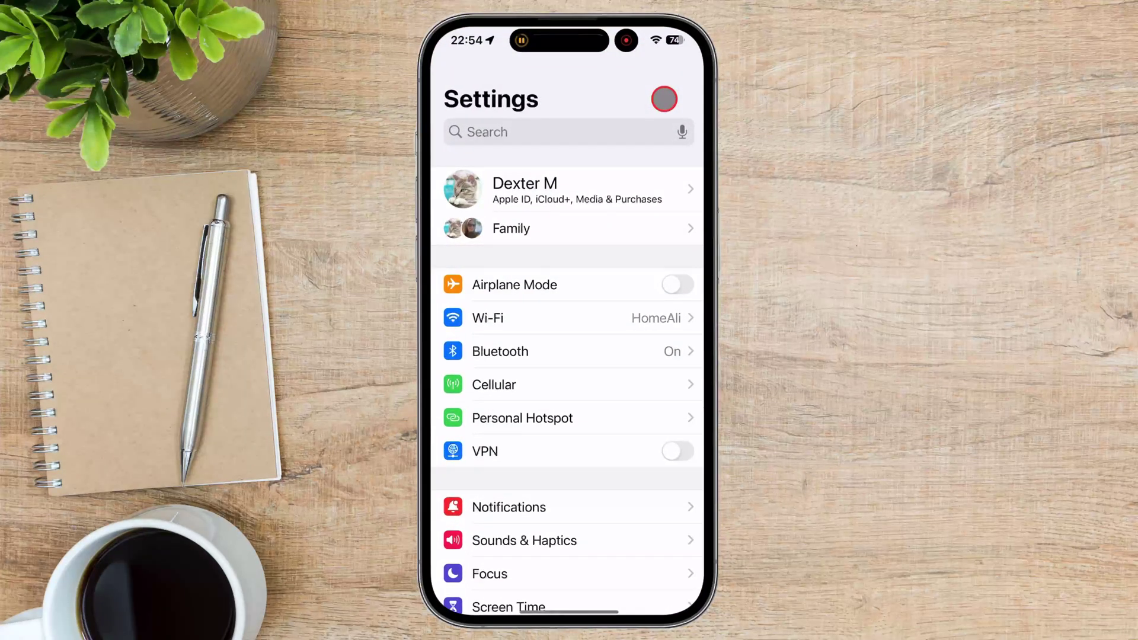
left_click(554, 316)
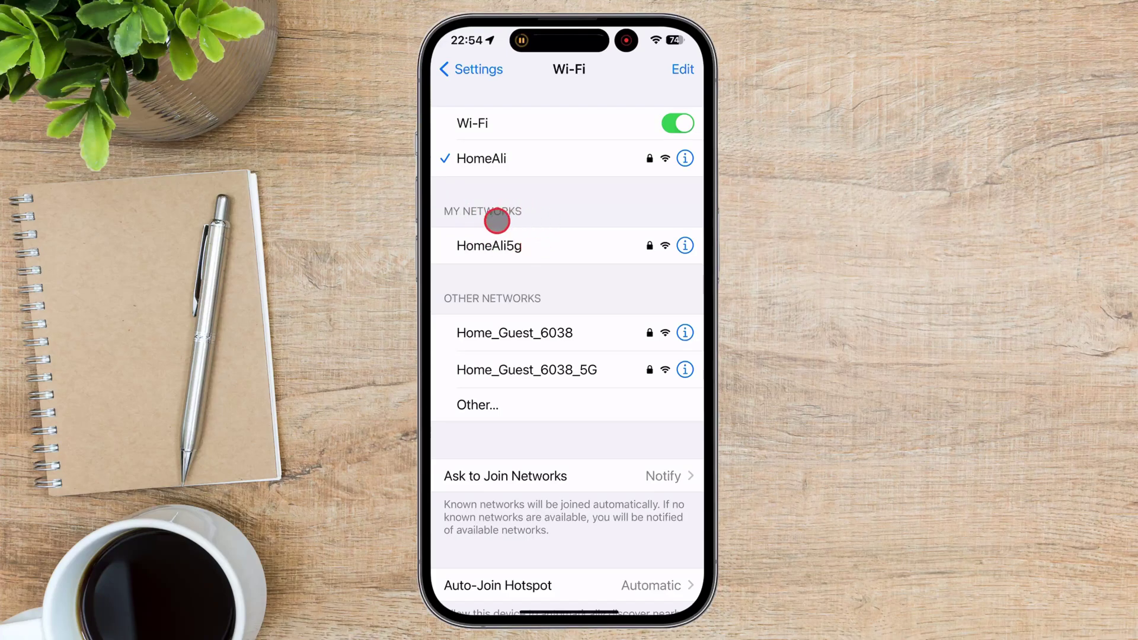
left_click(685, 245)
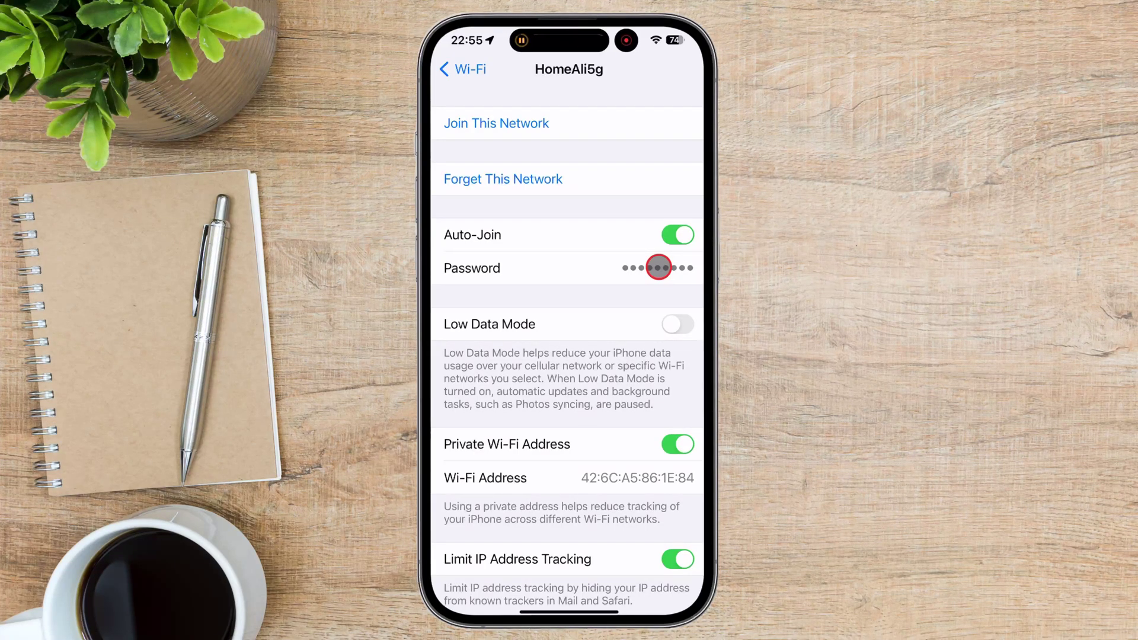
Reveal and copy the HomeAli5g password, then open the HomeAli network's info page
left_click(659, 267)
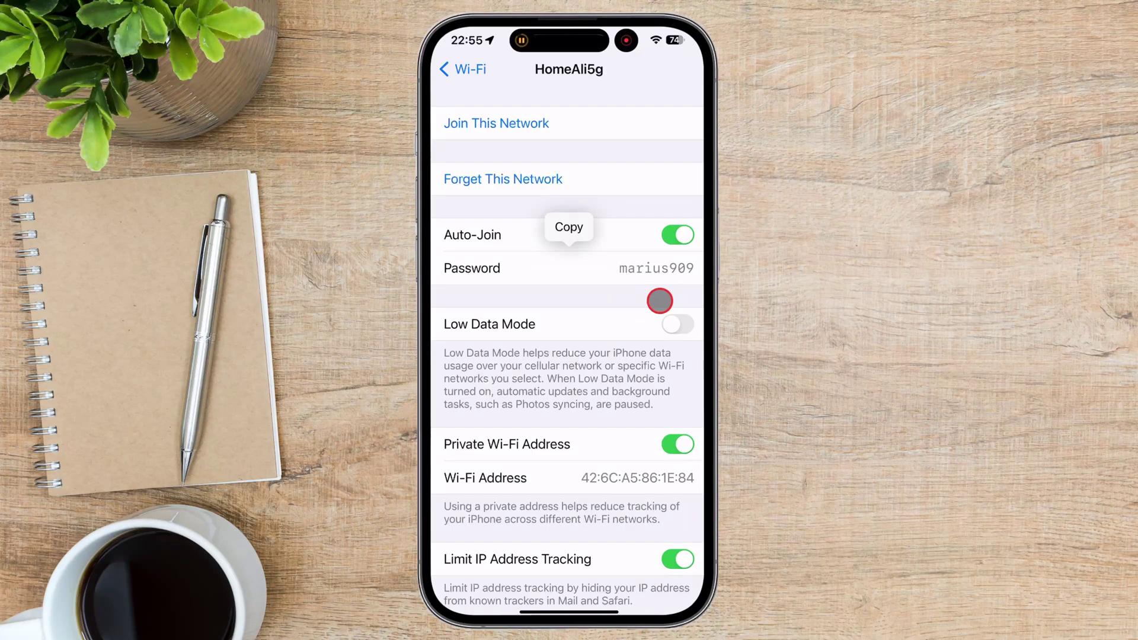
left_click(567, 228)
left_click(463, 69)
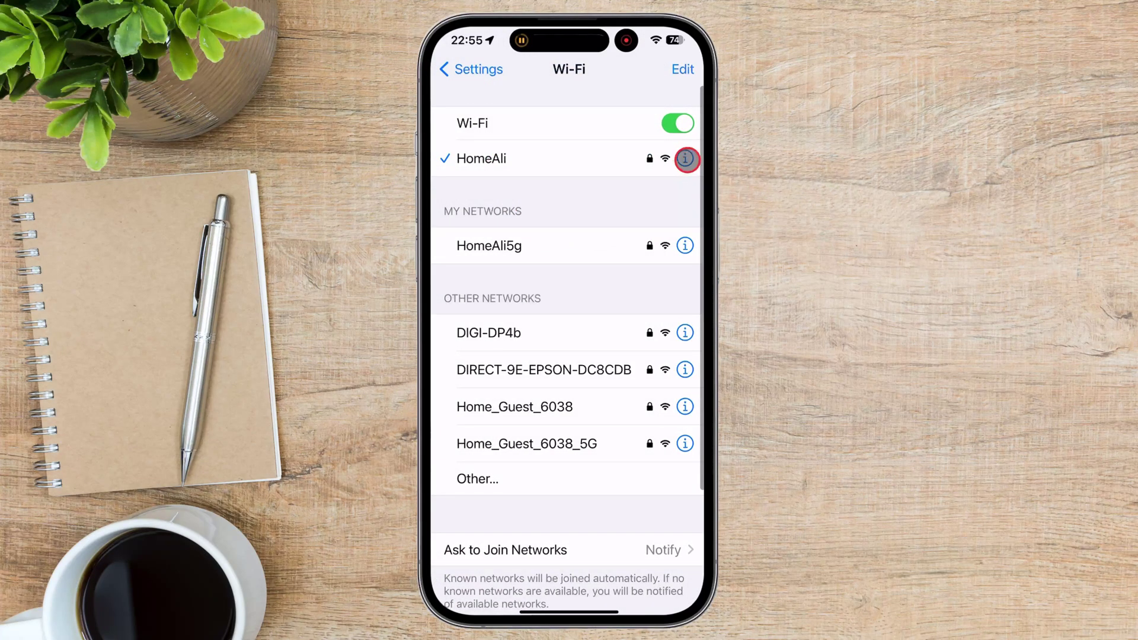
left_click(684, 157)
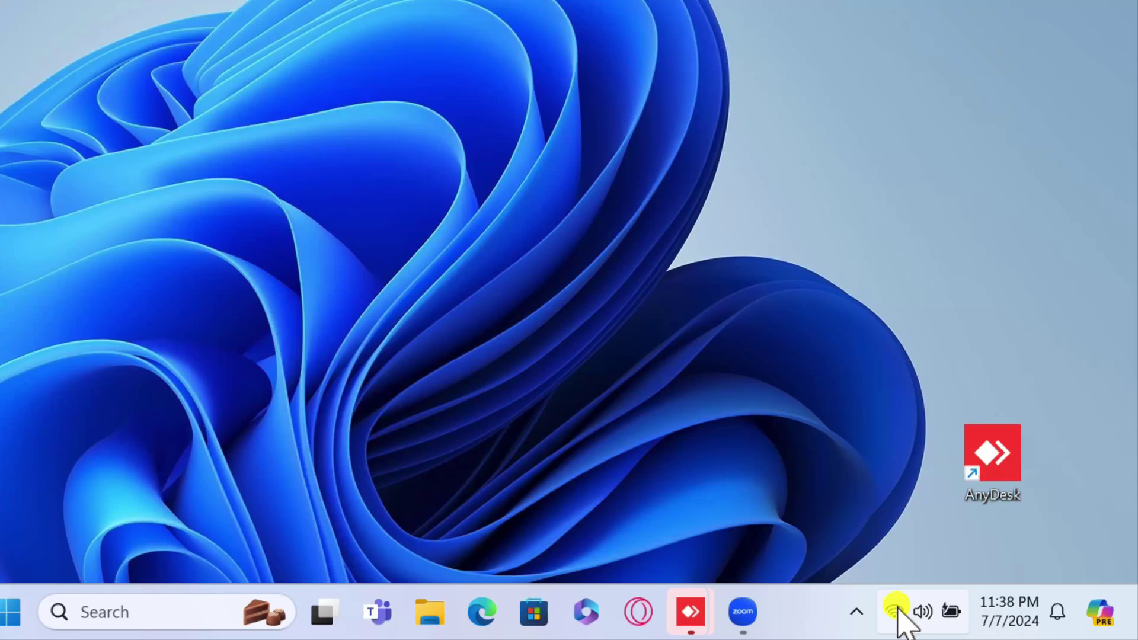
From quick settings, expand the Wi-Fi list and open HomeAli5g's properties
left_click(896, 611)
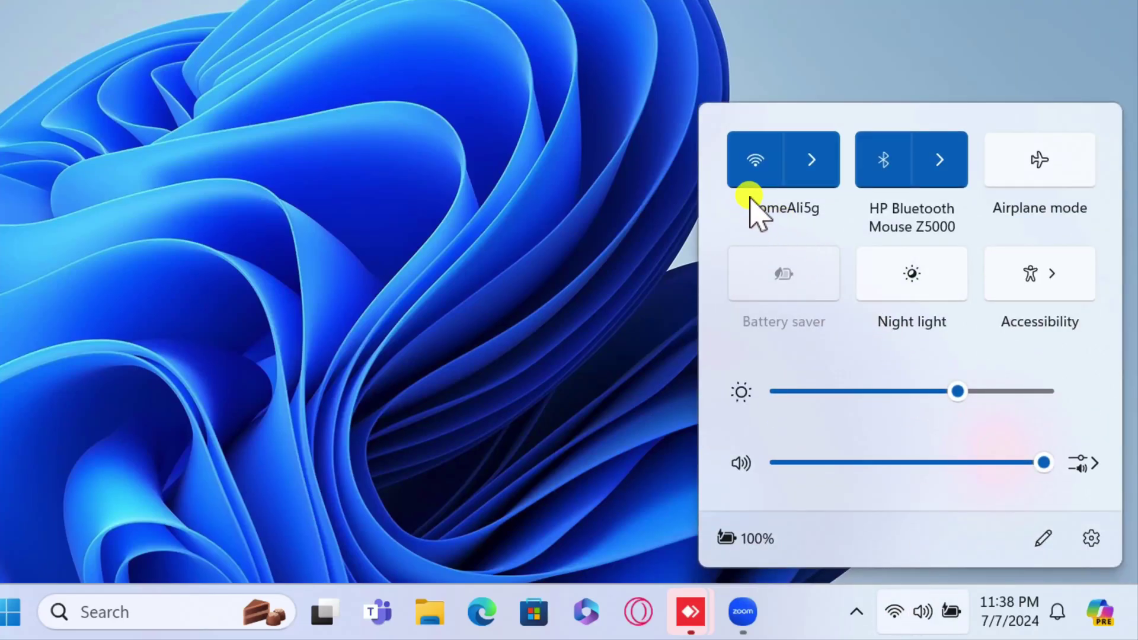
left_click(804, 171)
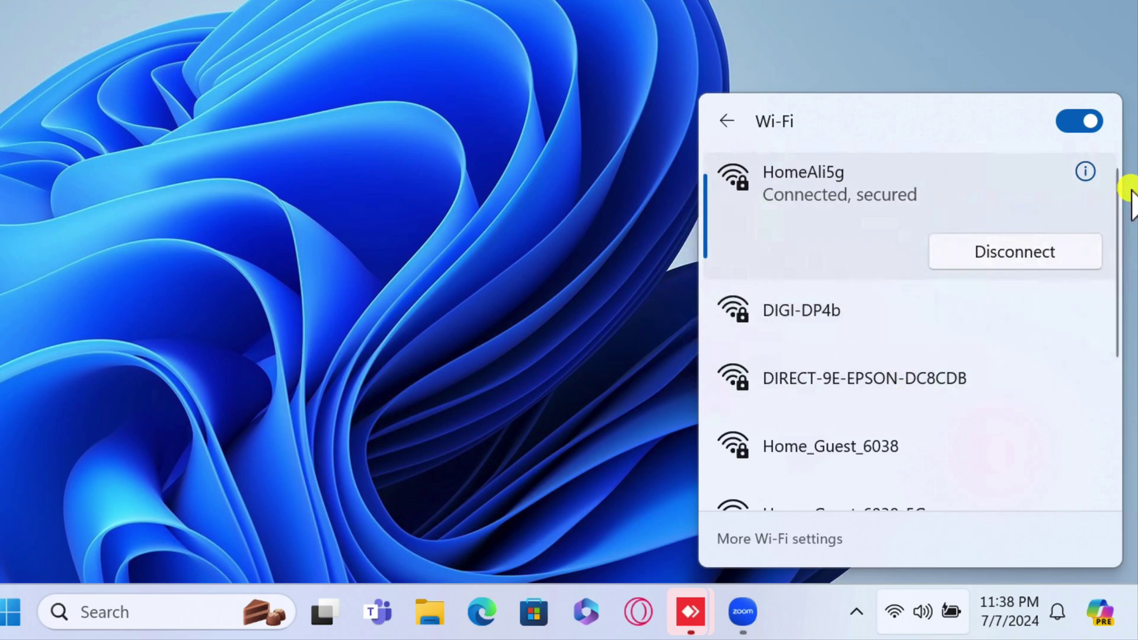
left_click(1084, 170)
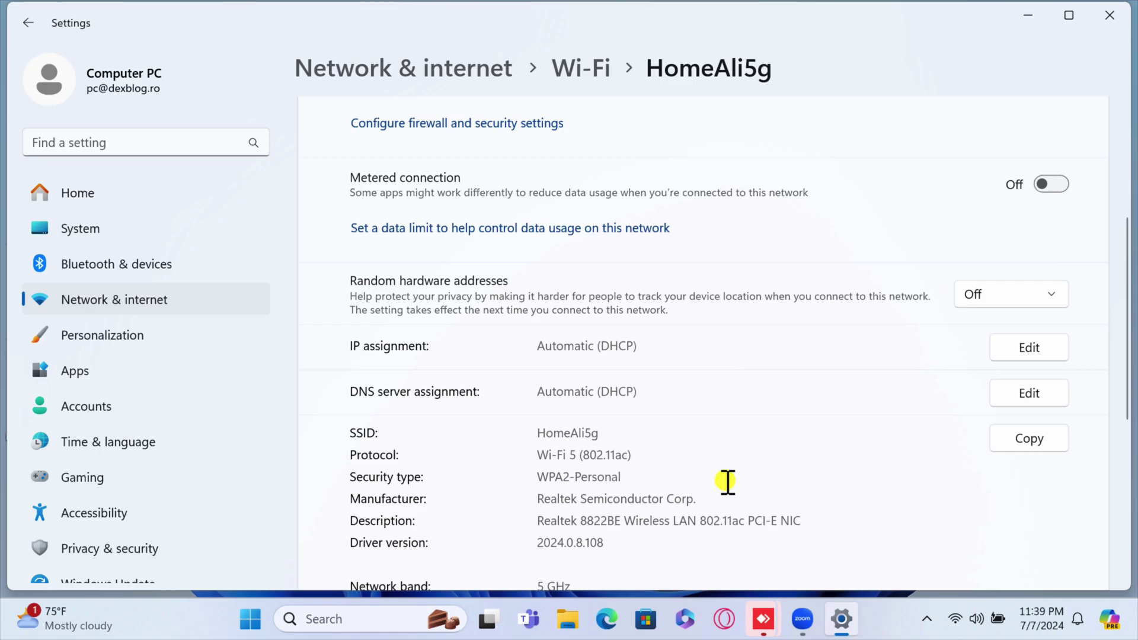
View the HomeAli5g Wi-Fi security key, then close the key dialog
scroll(727, 482, "down", 3)
scroll(727, 482, "down", 3)
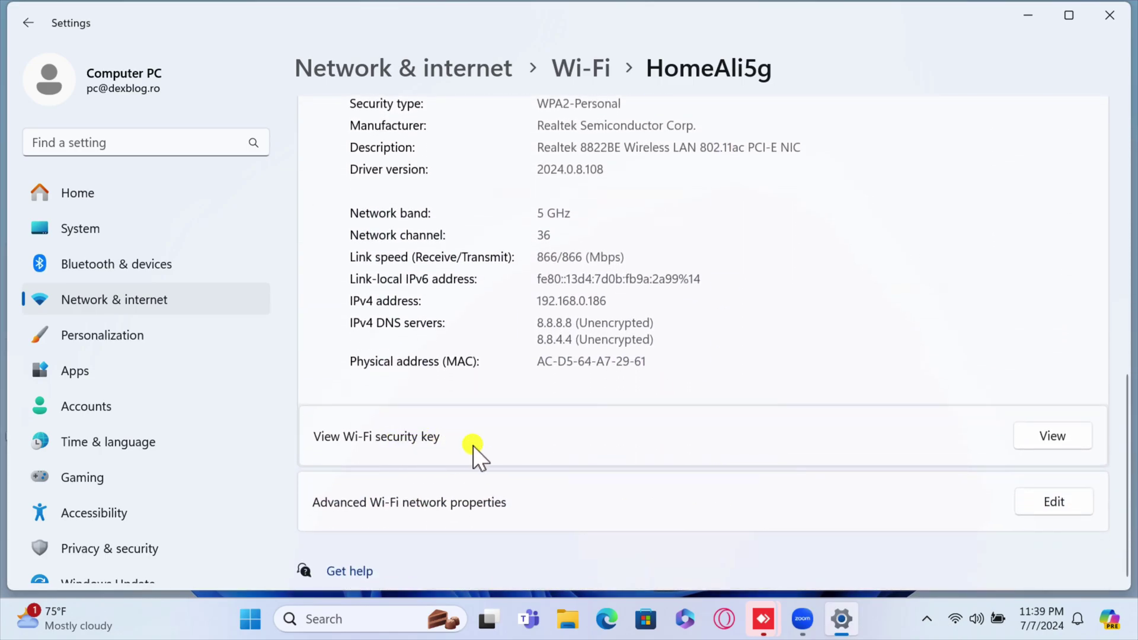
left_click(1044, 439)
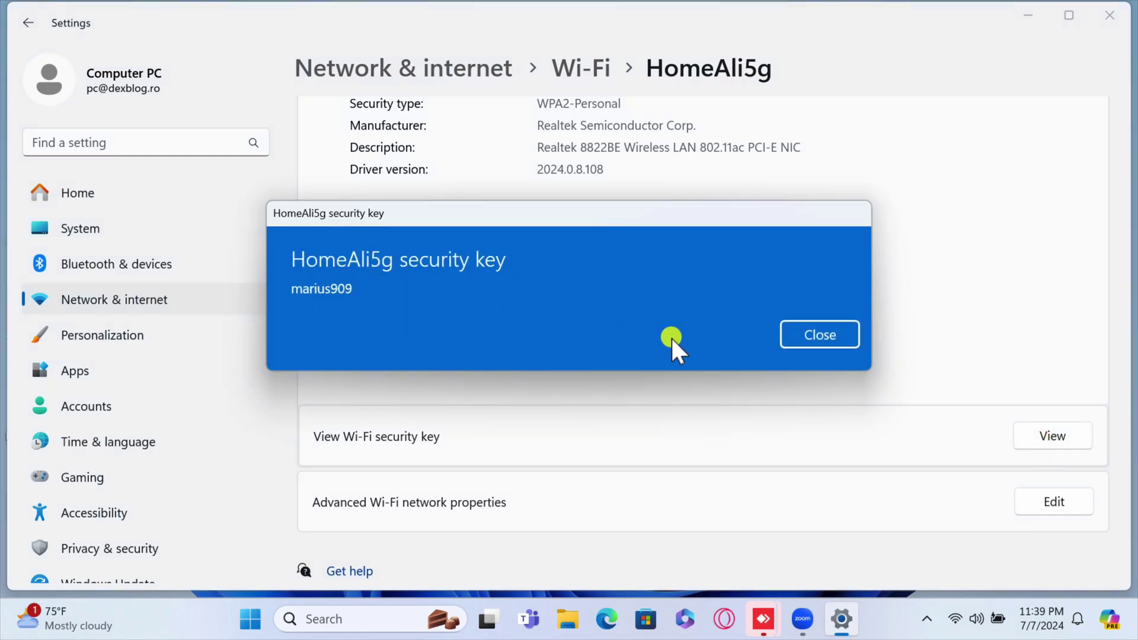
left_click(828, 341)
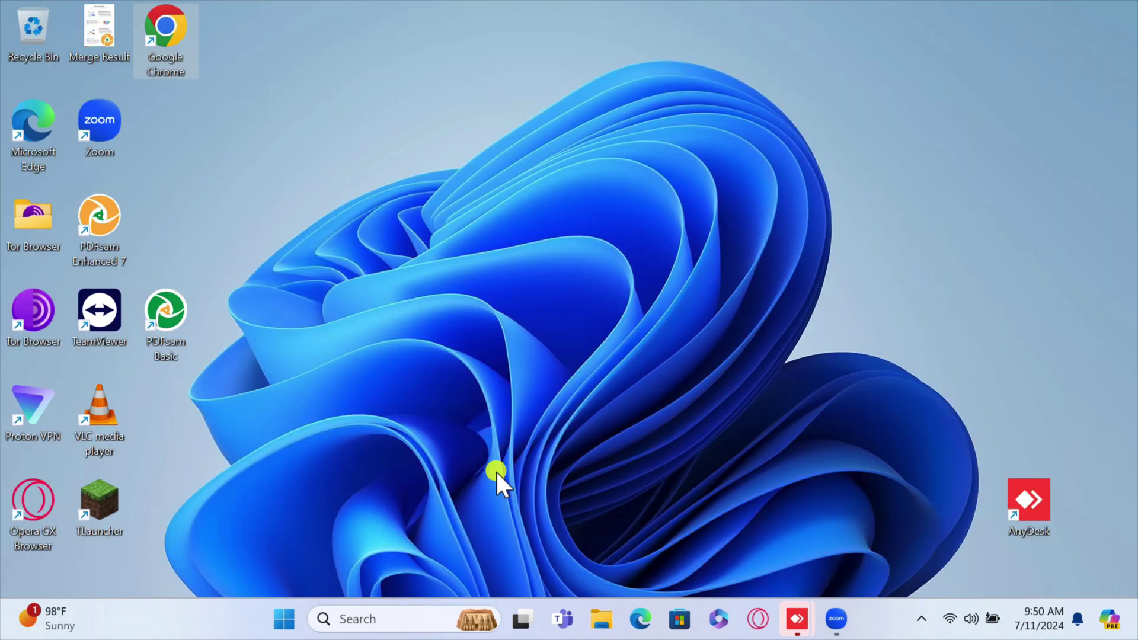
Launch Settings from the pinned apps in the Start menu
left_click(283, 617)
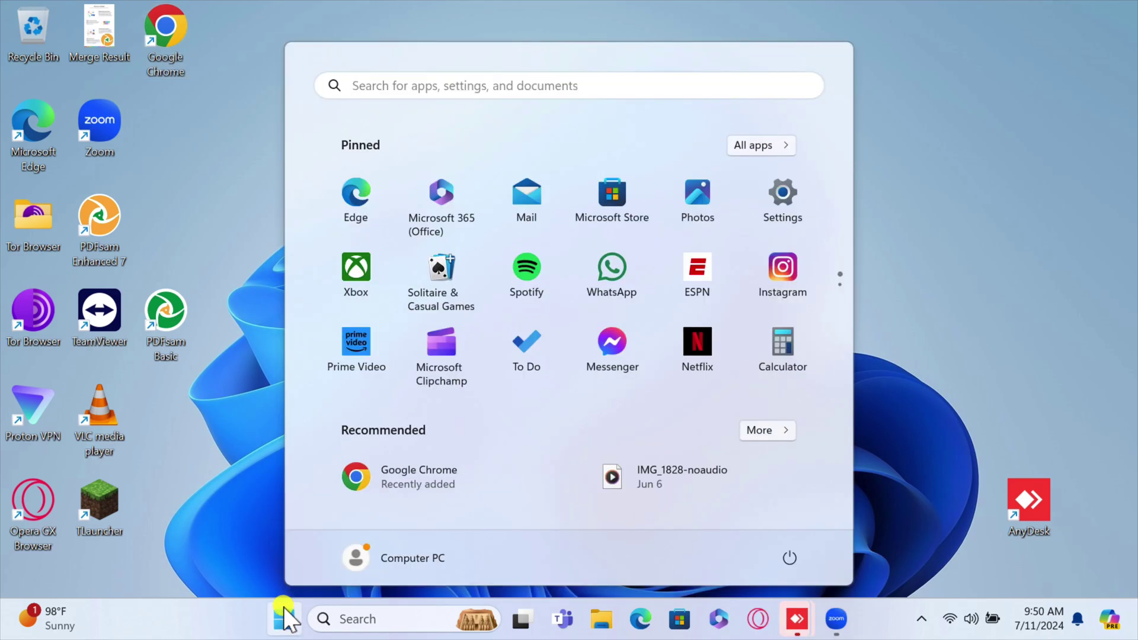
left_click(773, 208)
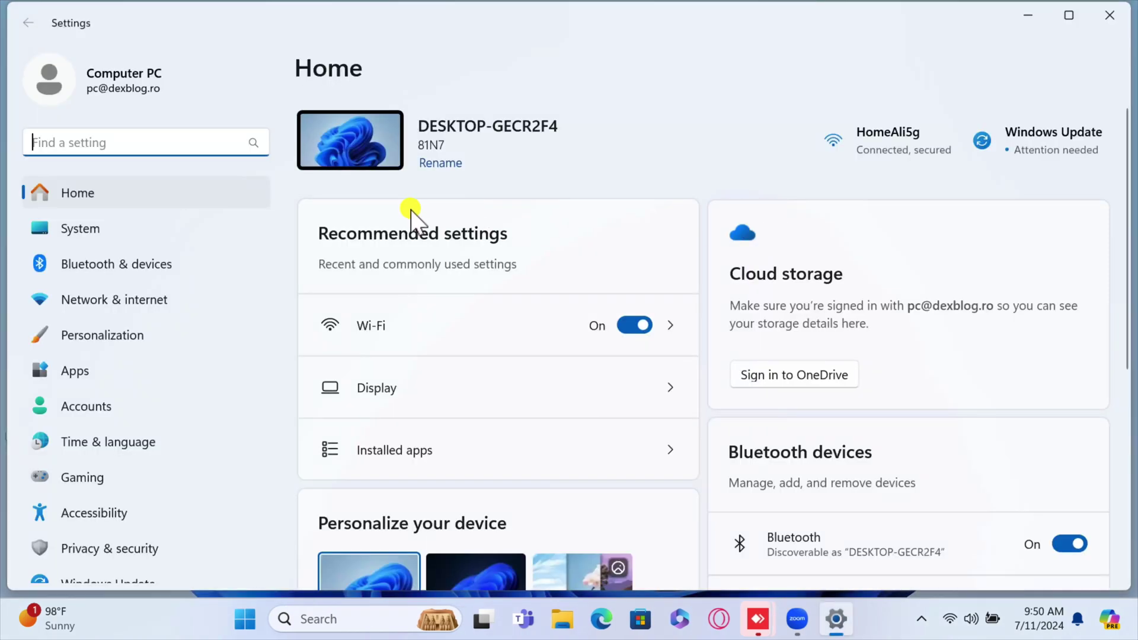
Go to Network & internet > Wi-Fi > Manage known networks
left_click(148, 304)
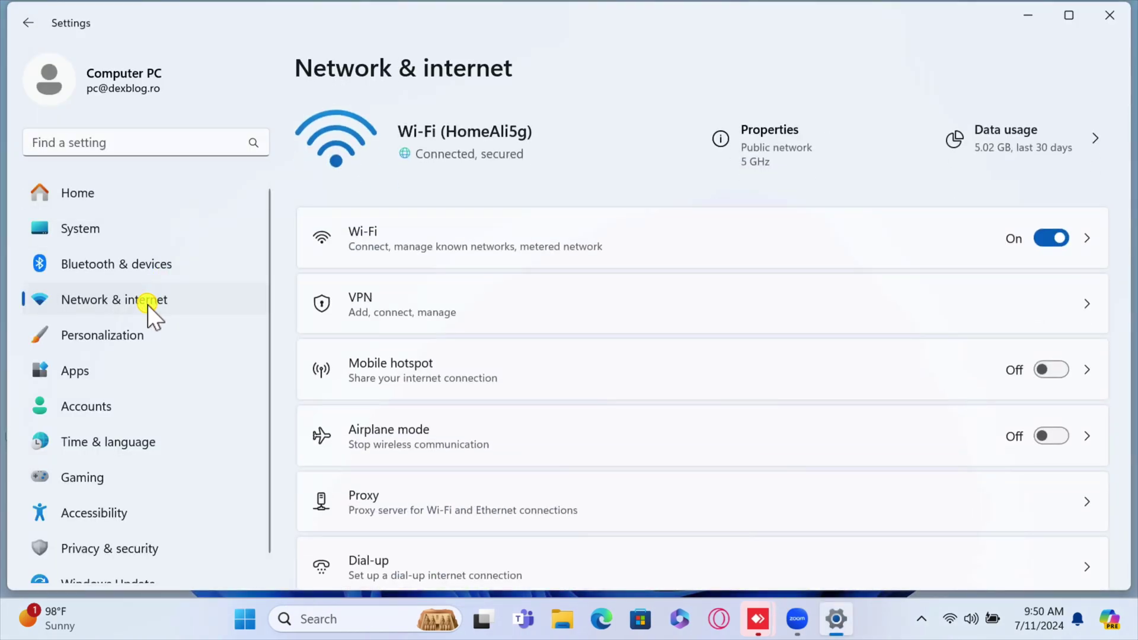
scroll(408, 207, "down", 1)
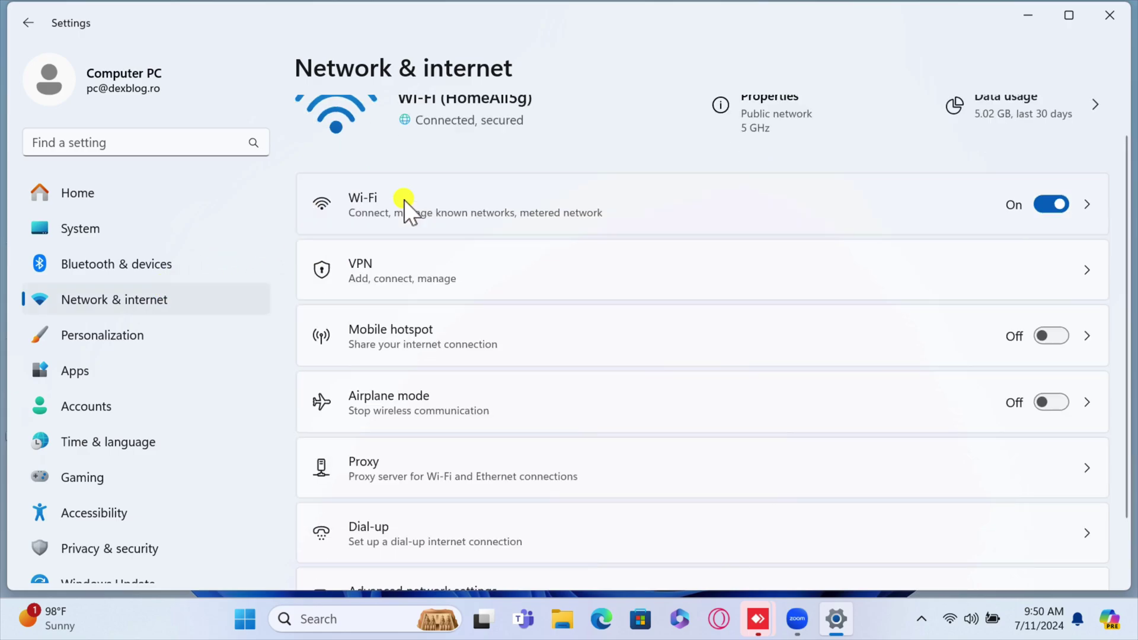
left_click(403, 199)
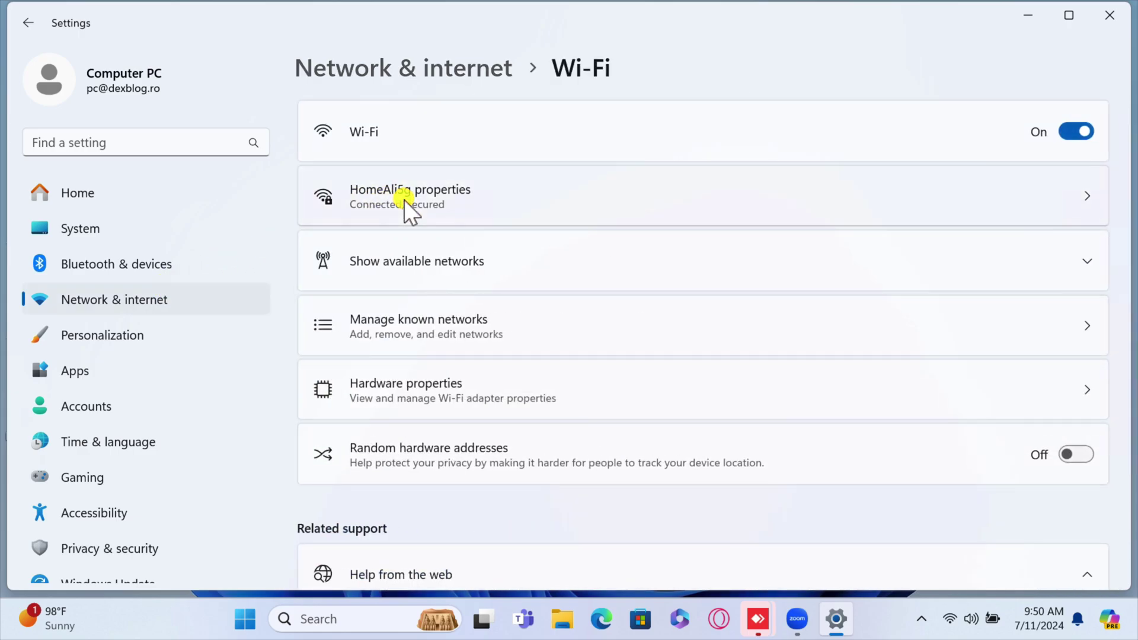
left_click(408, 333)
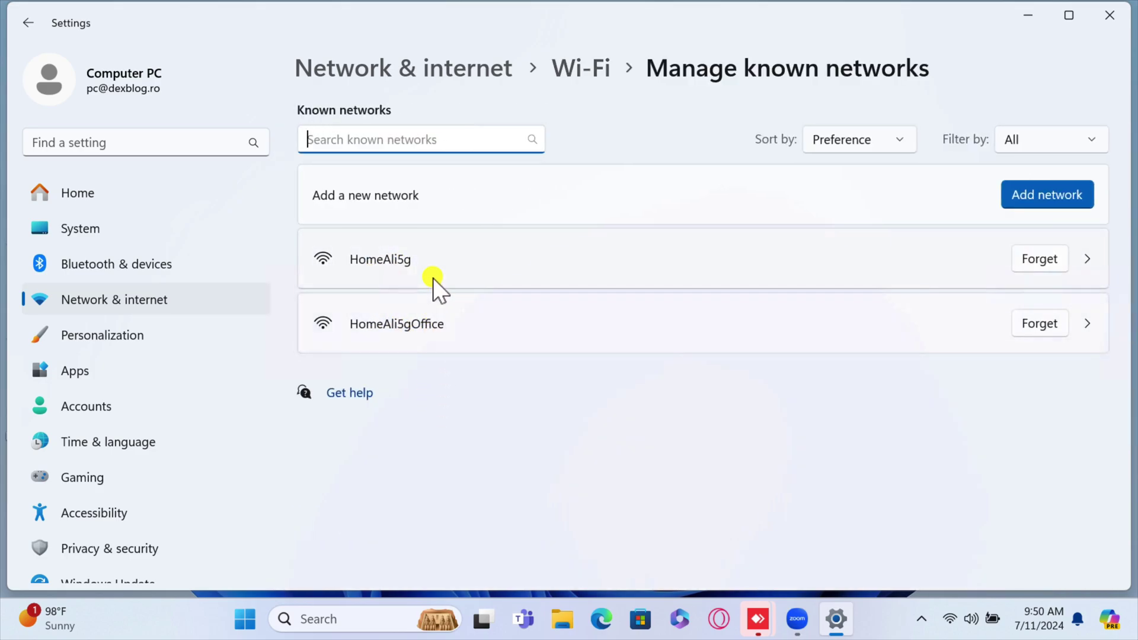
Open HomeAli5g's properties, view its security key, and close the key window
left_click(1083, 258)
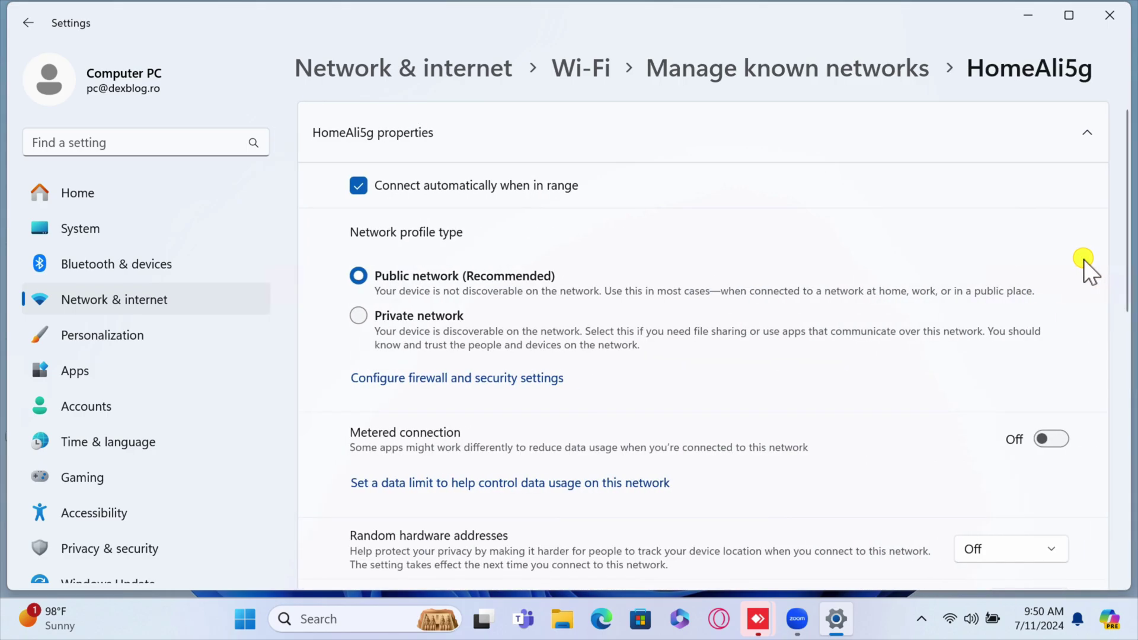
scroll(872, 456, "down", 10)
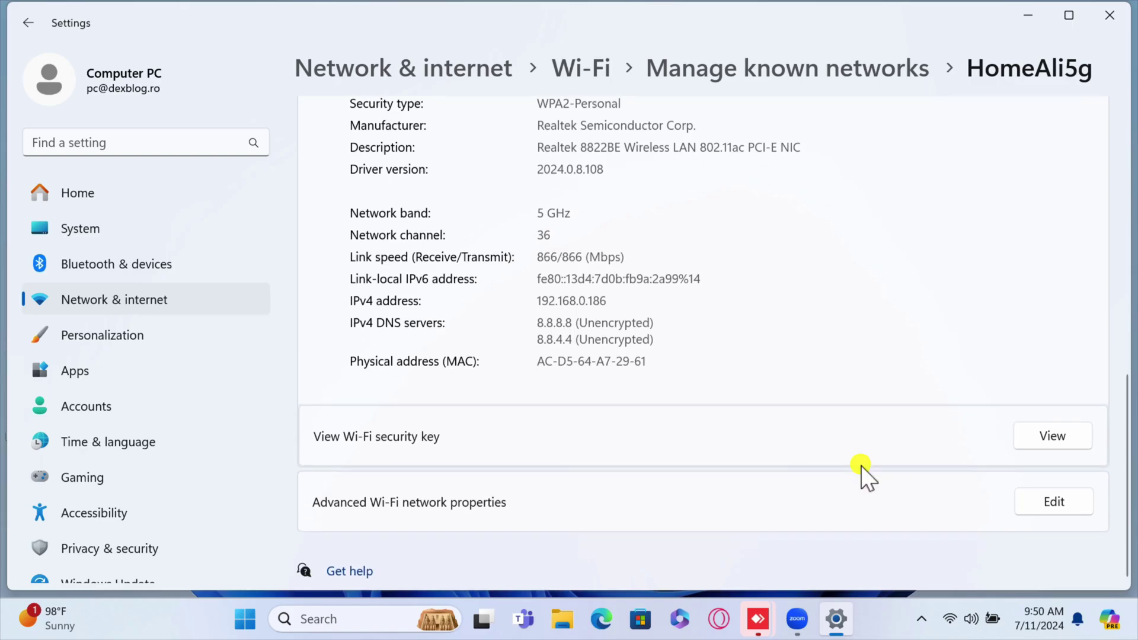
scroll(863, 468, "up", 1)
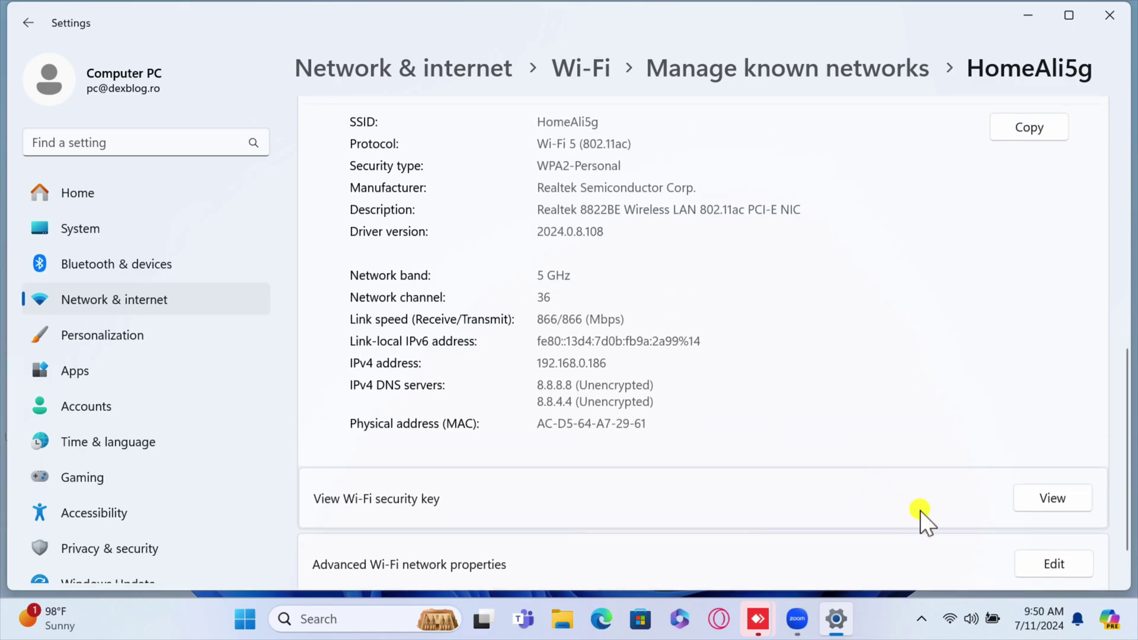
left_click(1061, 504)
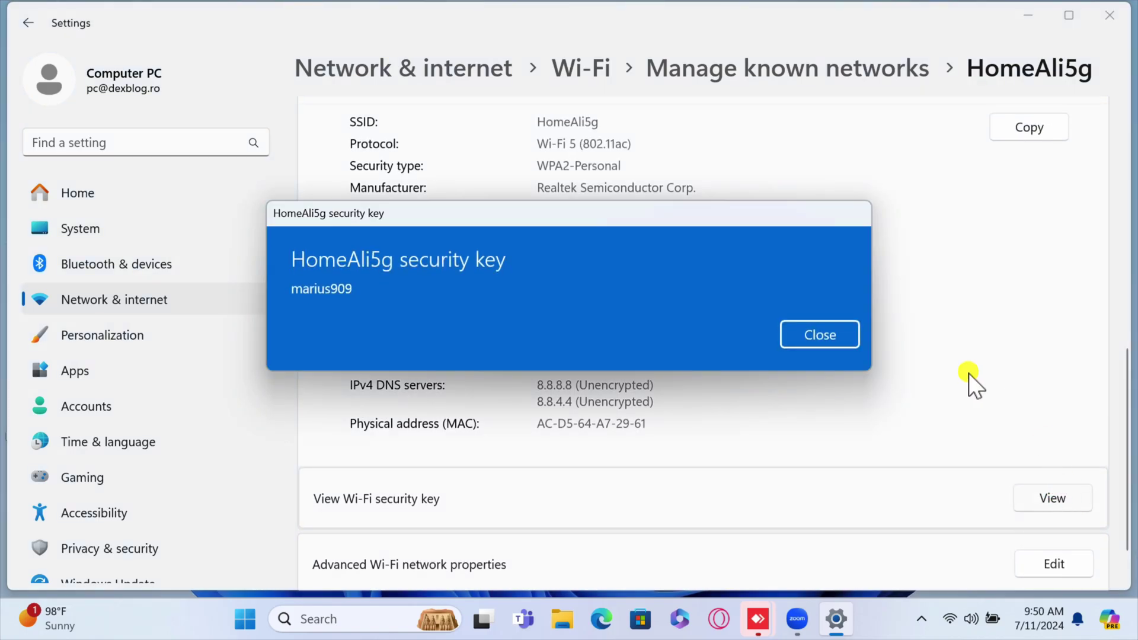
left_click(817, 341)
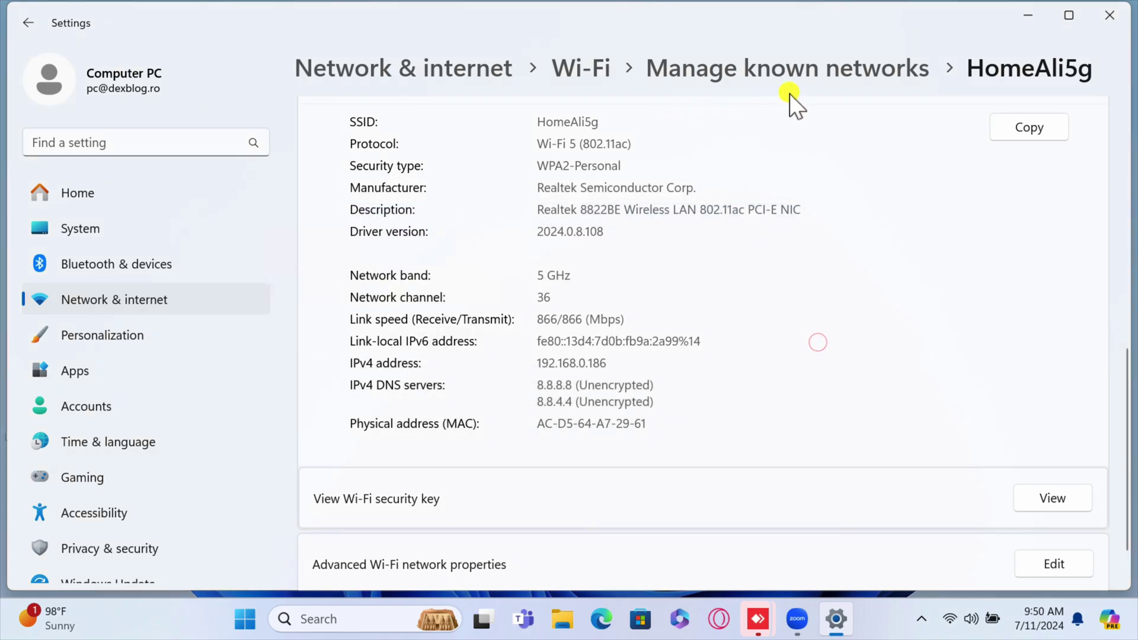
Open HomeAli5gOffice's properties, view its security key, and close the key window
left_click(818, 77)
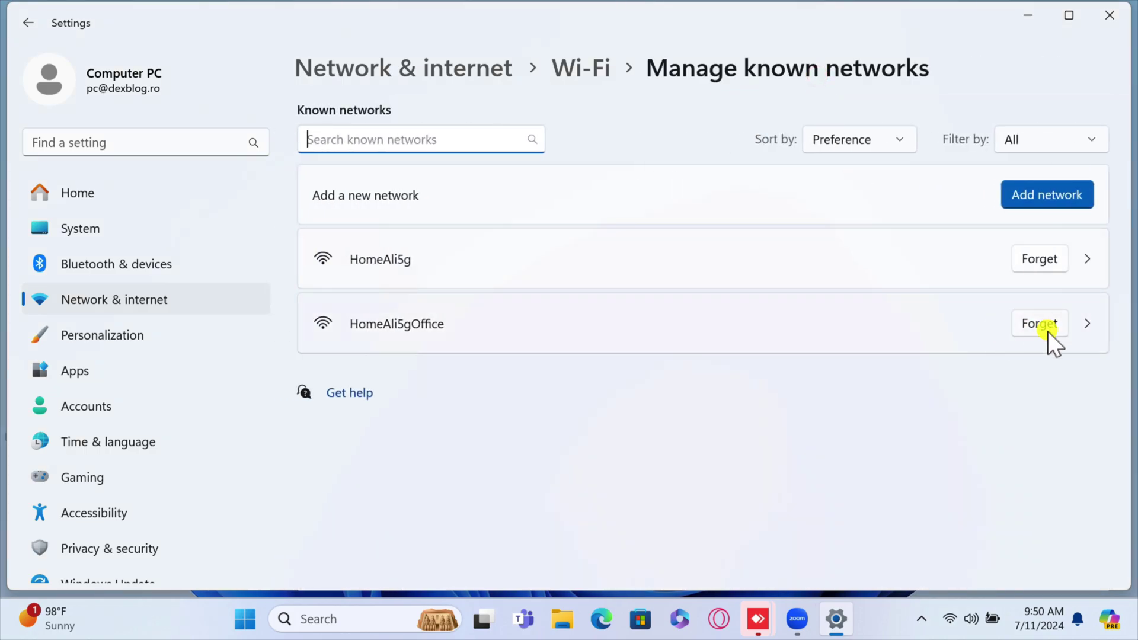
left_click(1088, 326)
scroll(889, 409, "down", 1)
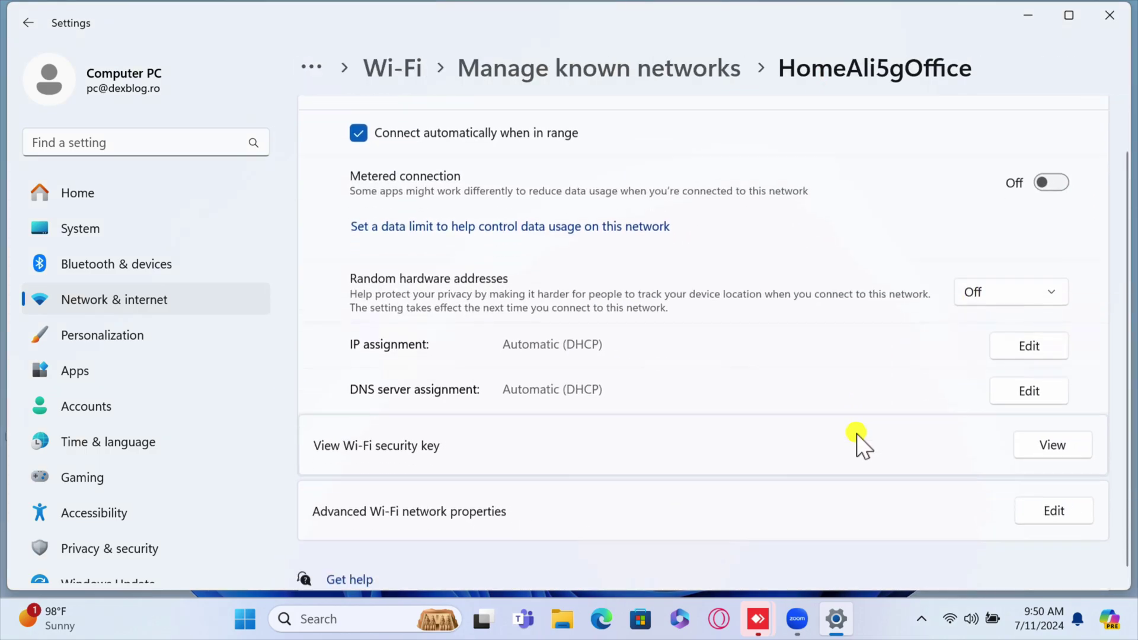
left_click(1052, 437)
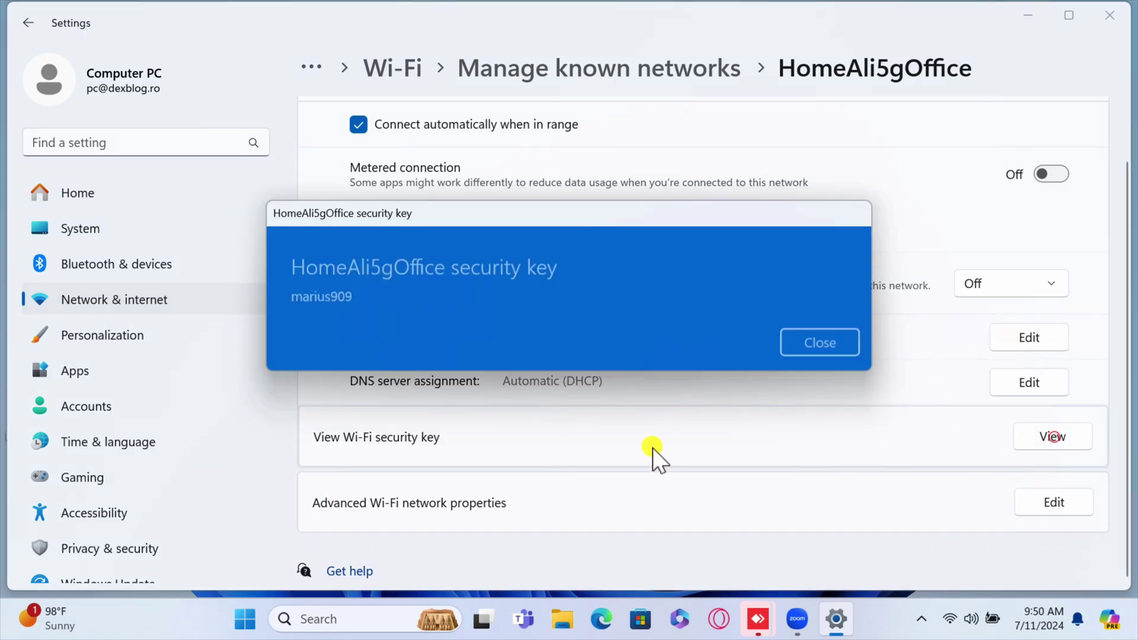
left_click(785, 330)
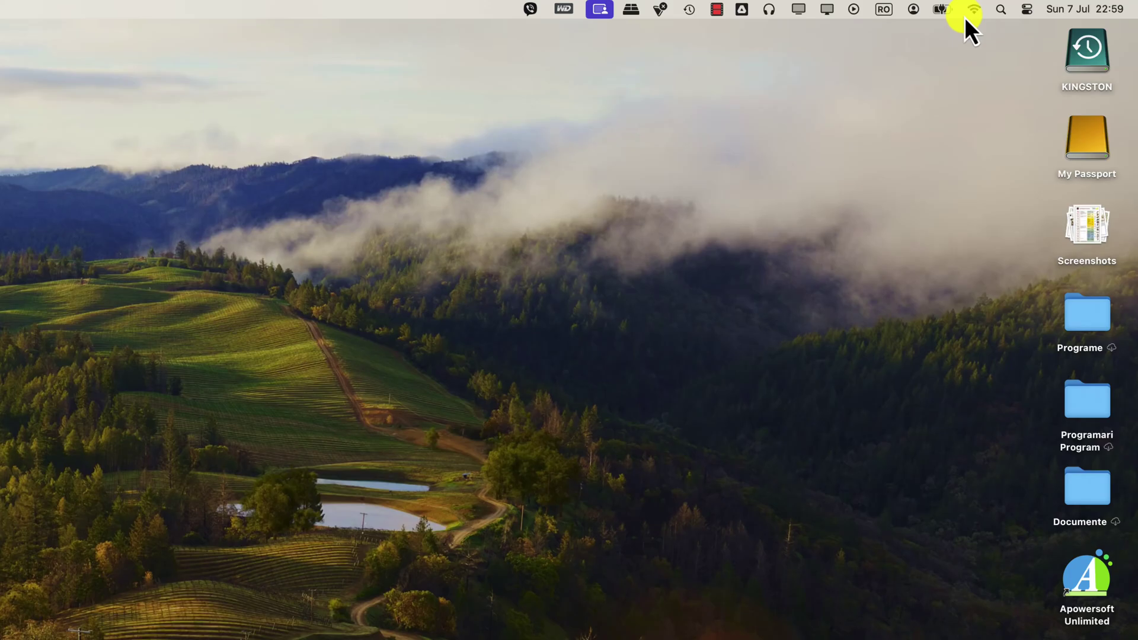
Copy HomeAli's saved password from the Wi-Fi Settings known network's ⋯ menu, then launch Safari
left_click(970, 12)
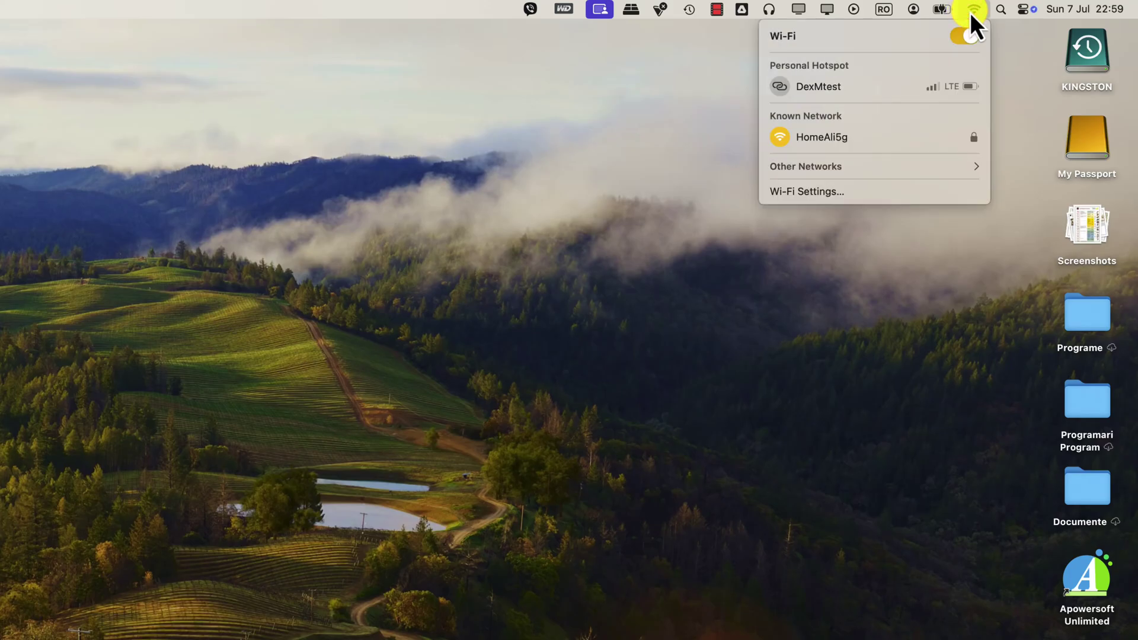
left_click(816, 192)
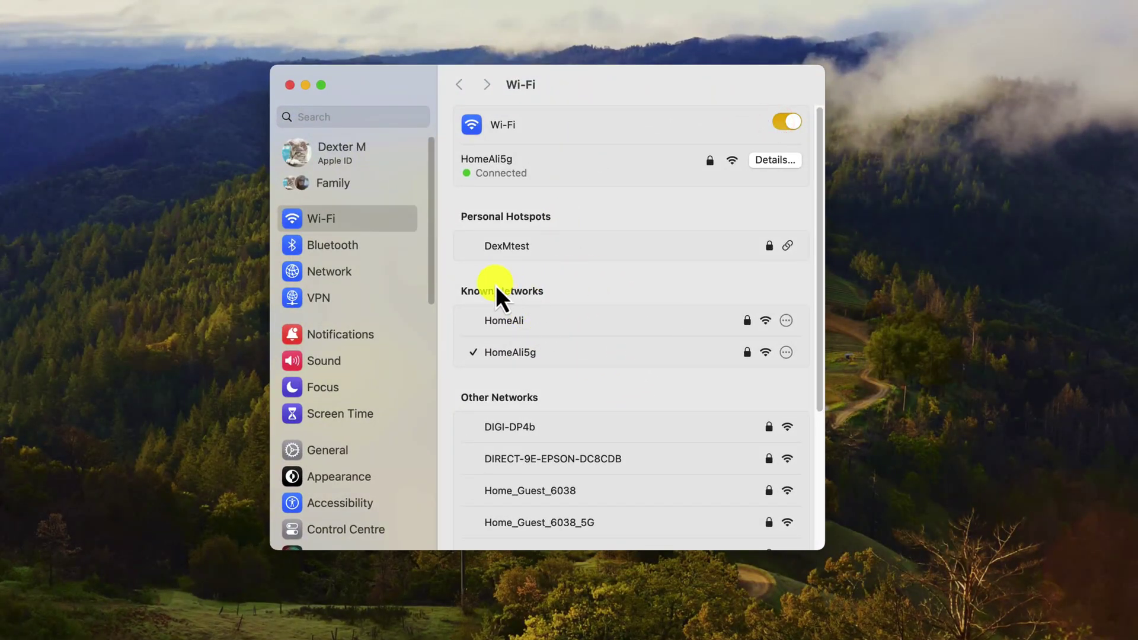
left_click(786, 321)
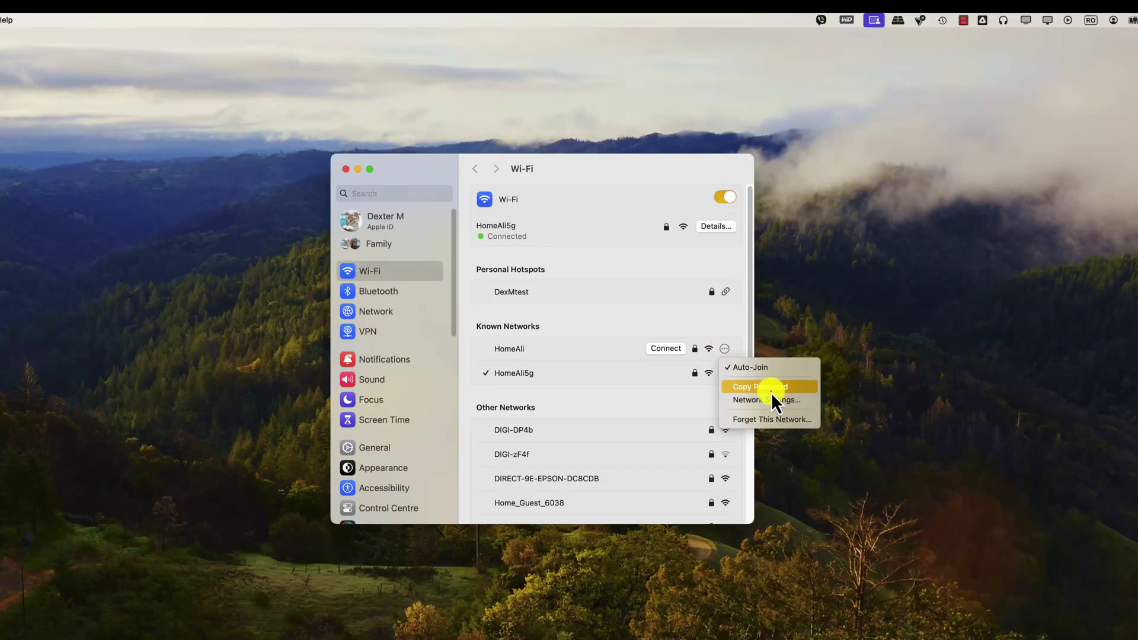
left_click(848, 375)
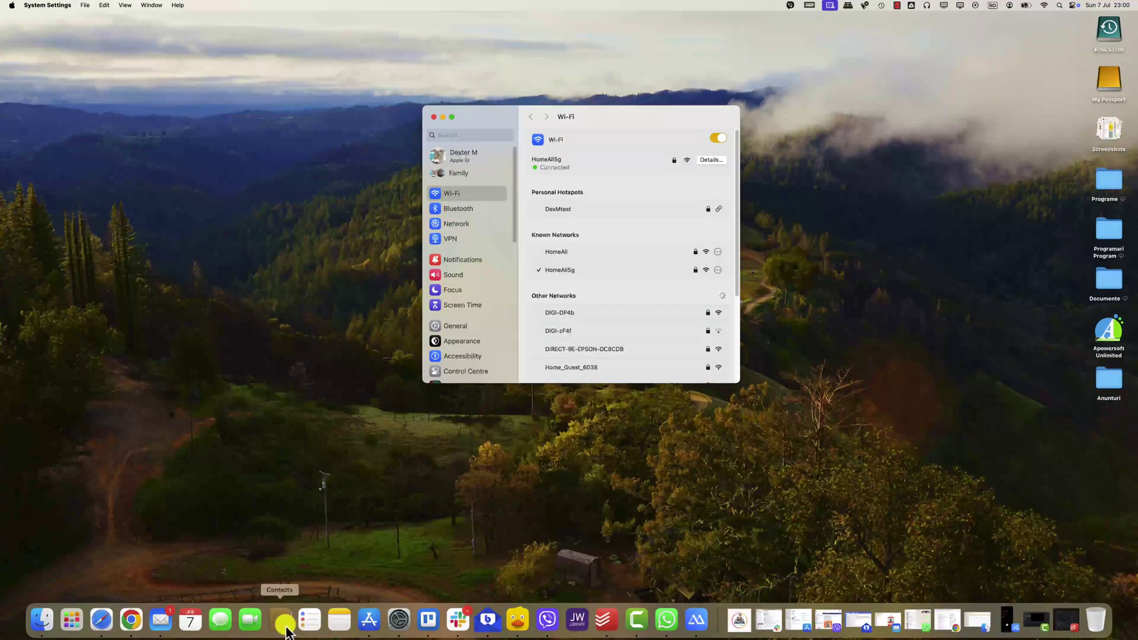
left_click(101, 620)
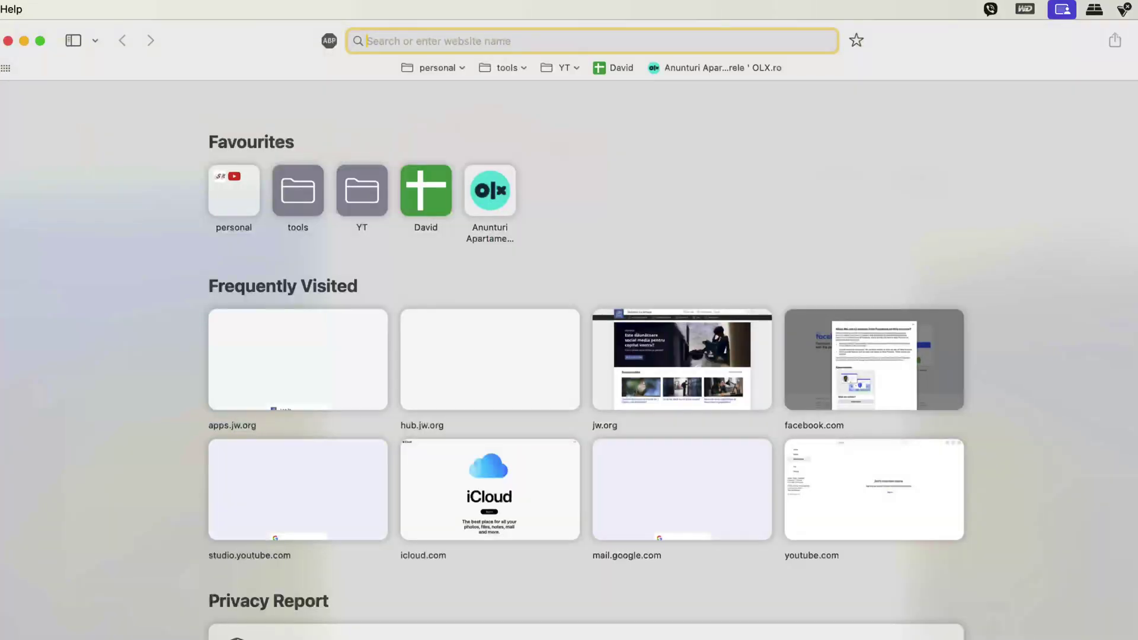
Paste the copied HomeAli password into Safari's address bar to read it, then minimize Safari
right_click(466, 41)
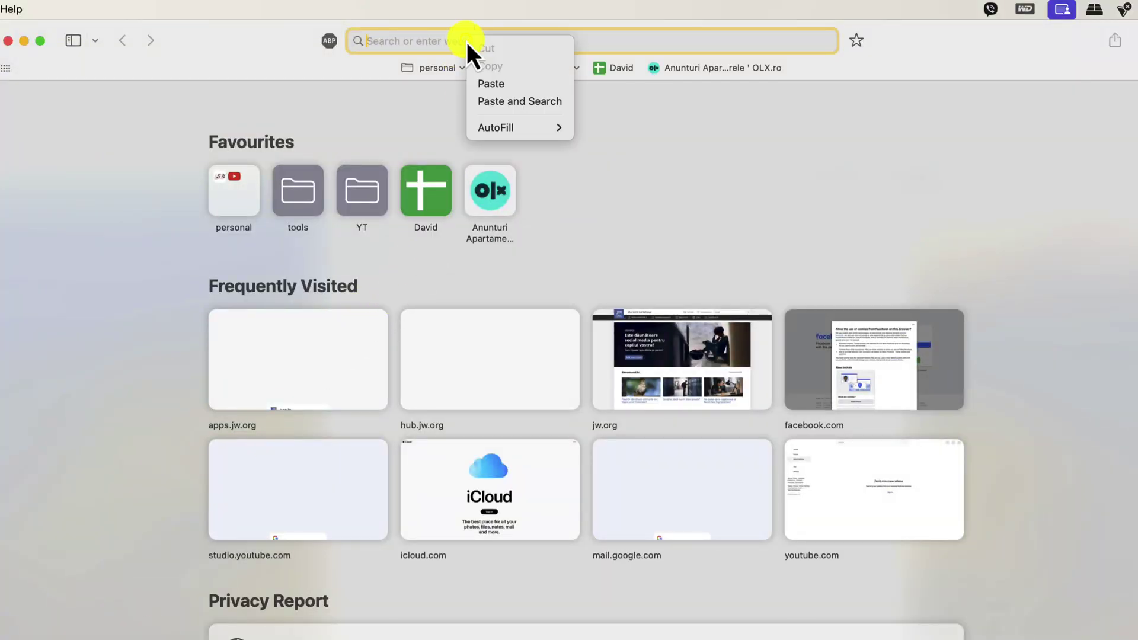
left_click(508, 85)
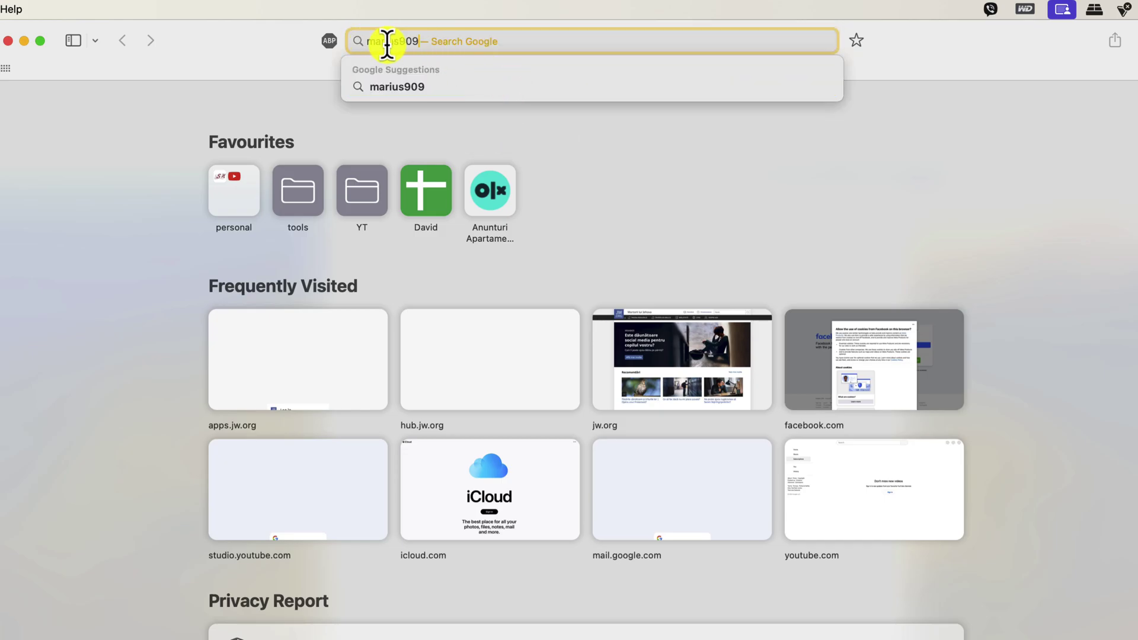
left_click(25, 41)
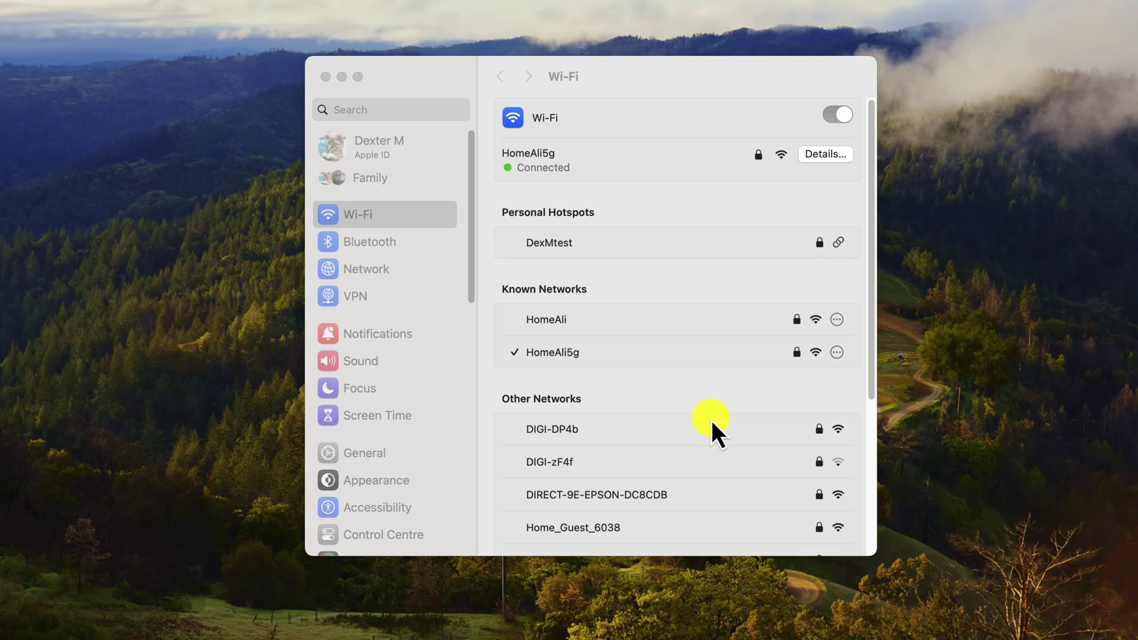
Copy DIGI_0654e0's saved password from the Advanced Known Networks list
scroll(716, 433, "down", 5)
left_click(802, 531)
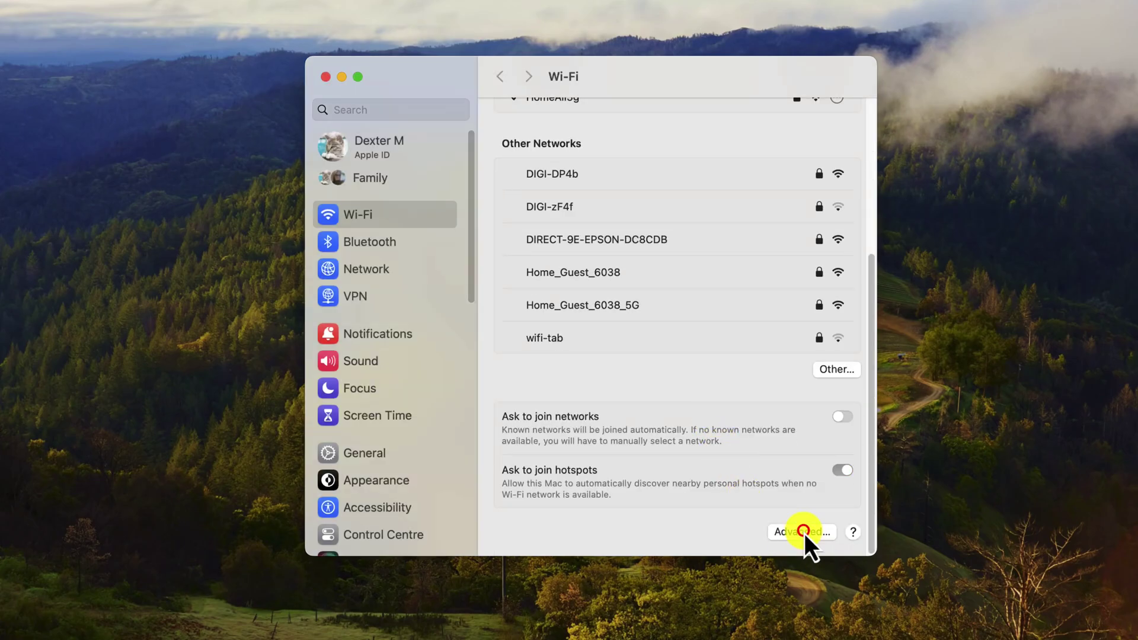
scroll(624, 454, "down", 3)
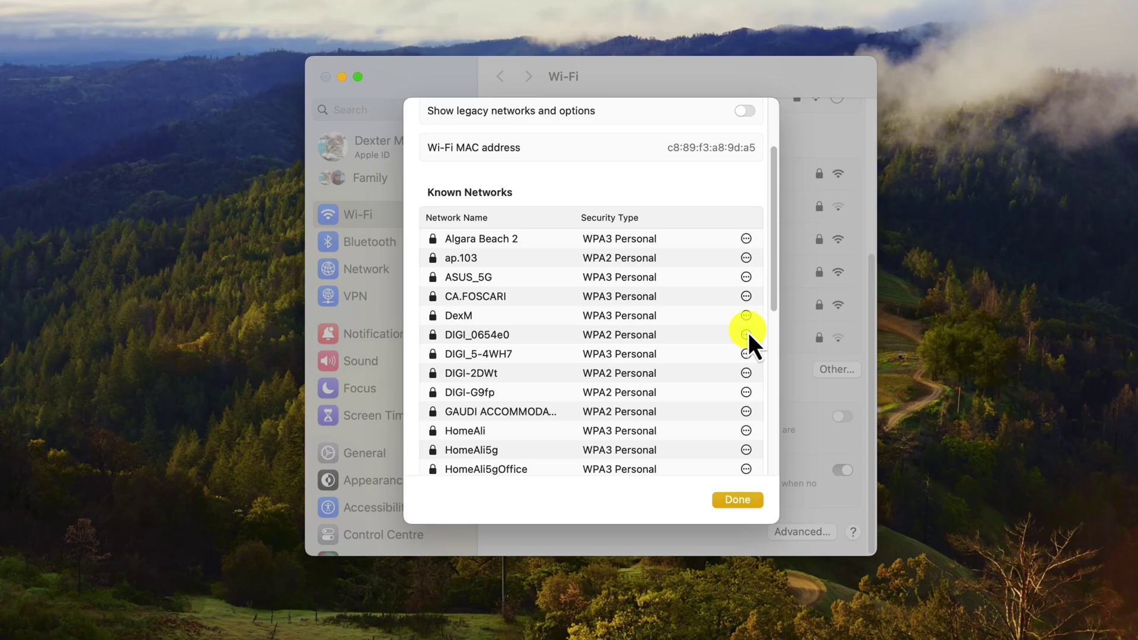
left_click(747, 334)
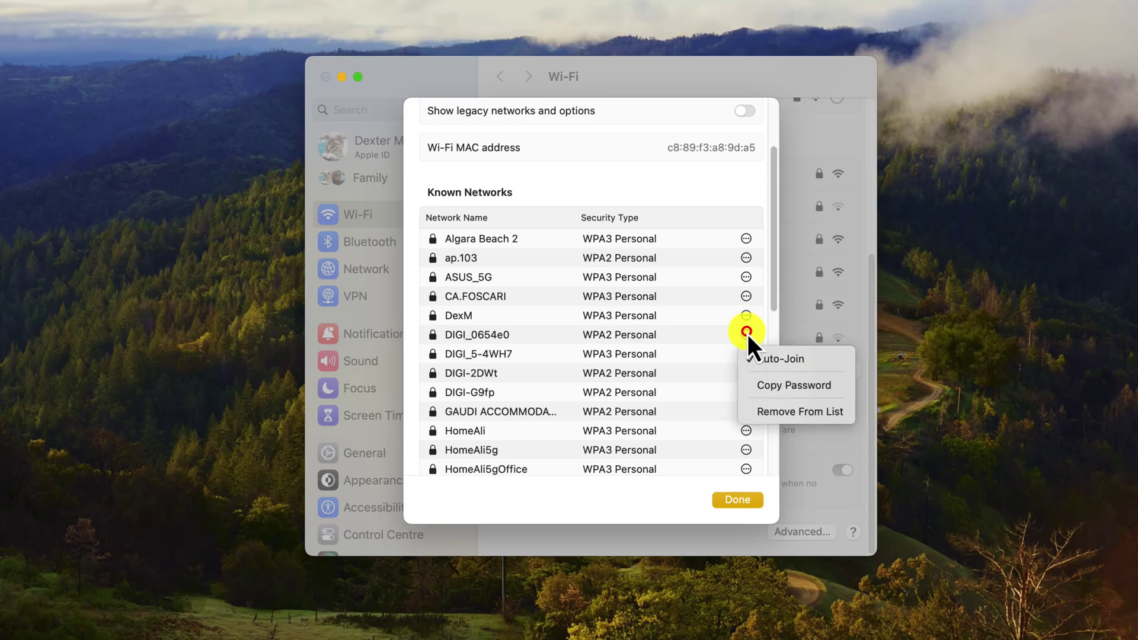
left_click(794, 385)
scroll(629, 409, "down", 10)
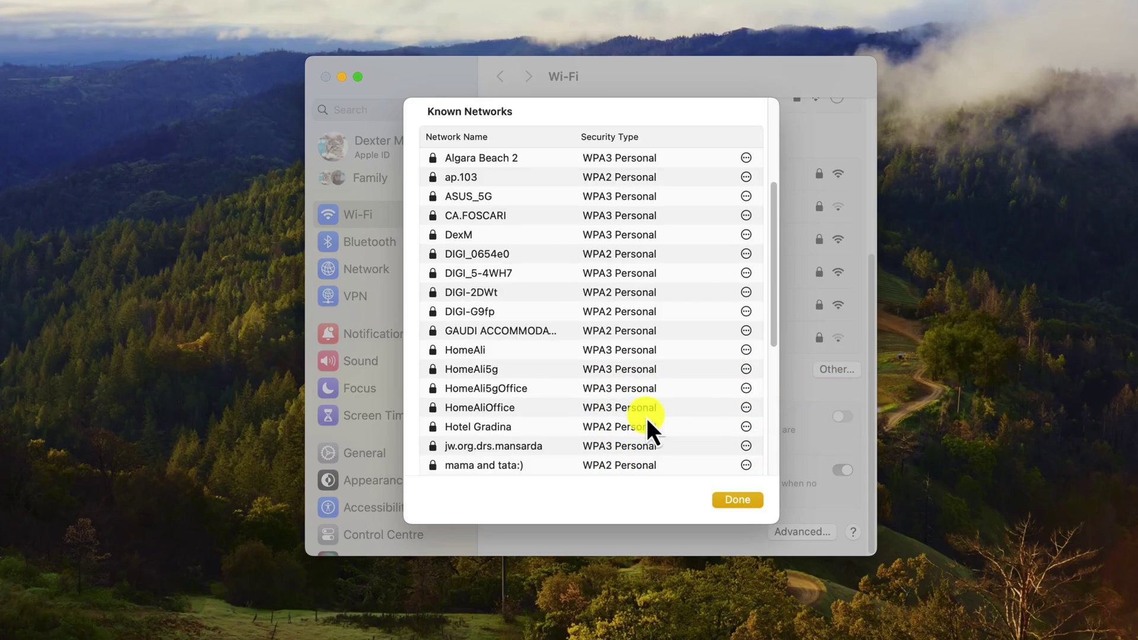
scroll(634, 418, "down", 2)
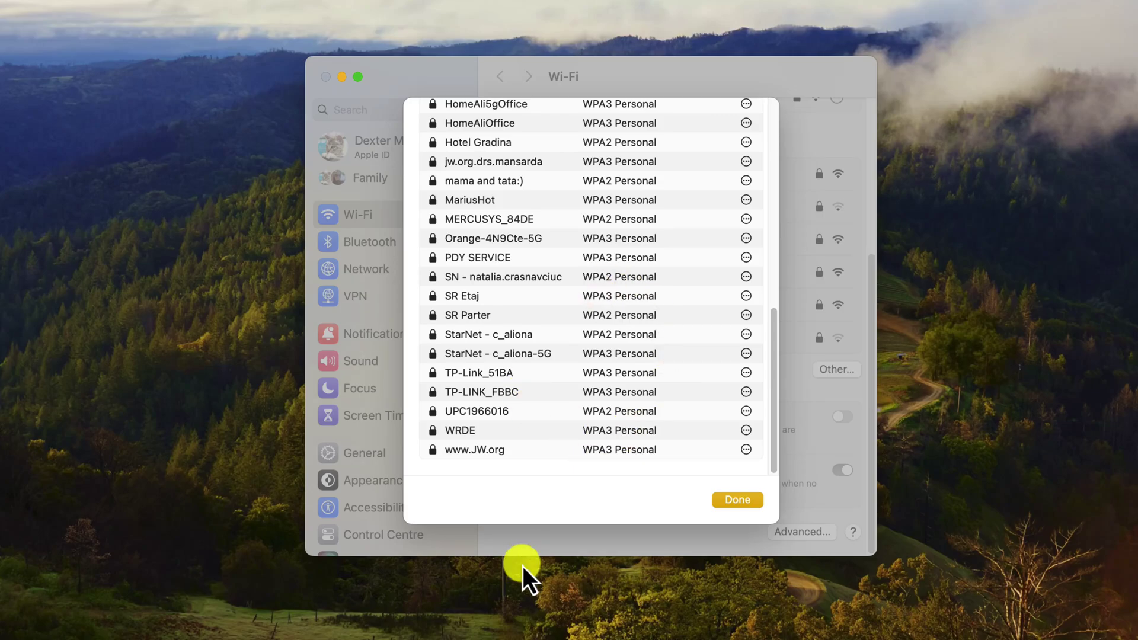